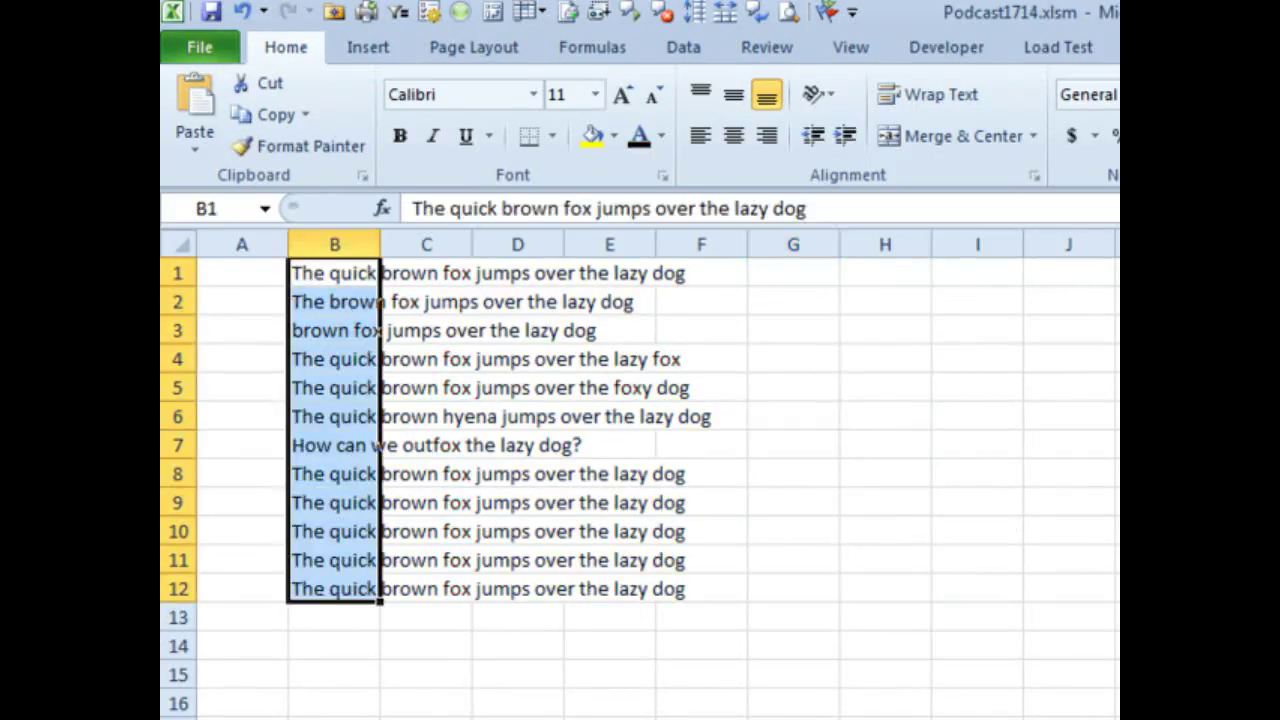
Step: Open the Visual Basic editor with Alt+F11 to show the LockupExcel macro in Module1
{"action": "key", "text": "alt"}
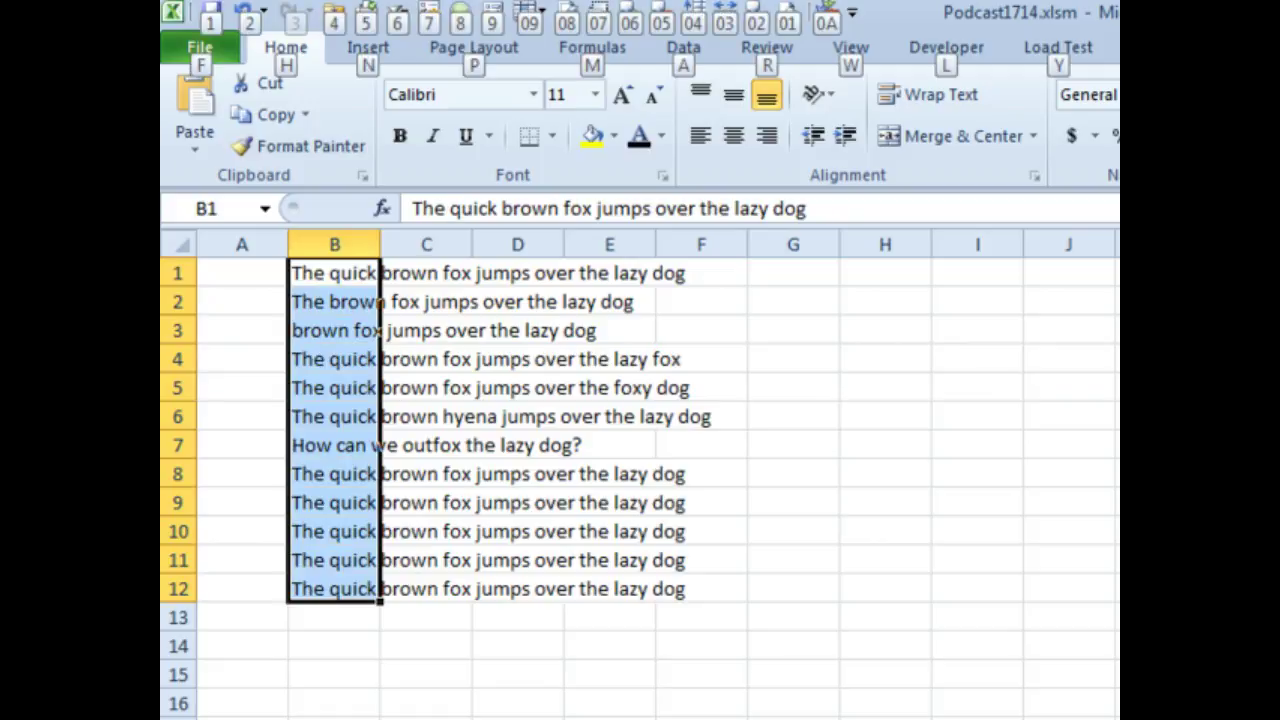
{"action": "key", "text": "alt+F11"}
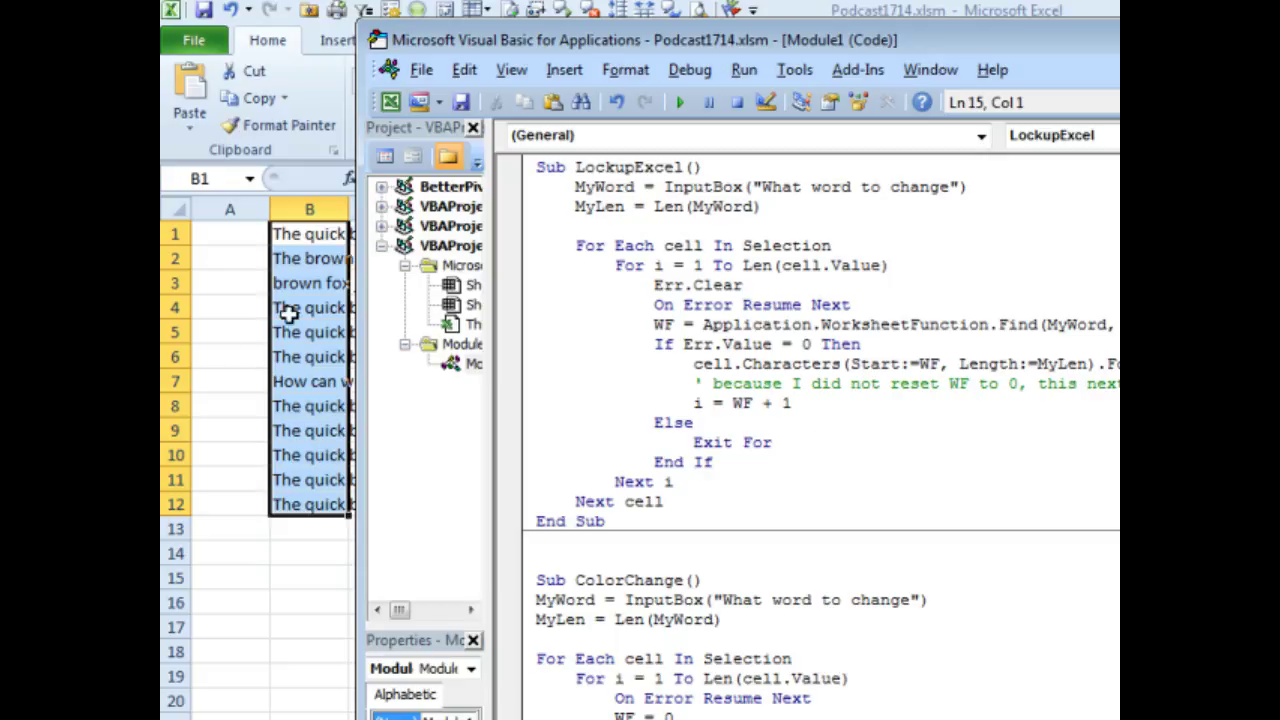
Step: Run the LockupExcel macro on the word 'fox', leaving the editor Not Responding
{"action": "left_click", "coordinate": [679, 102]}
{"action": "type", "text": "fox"}
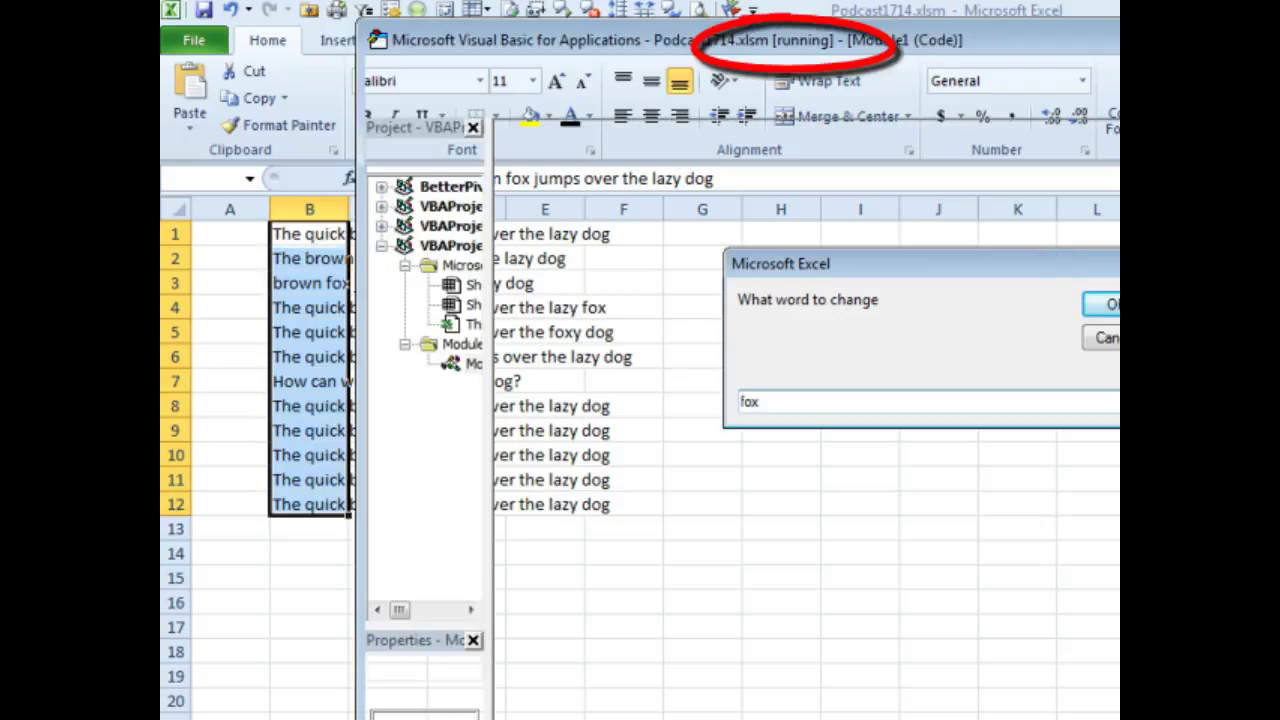
{"action": "key", "text": "Return"}
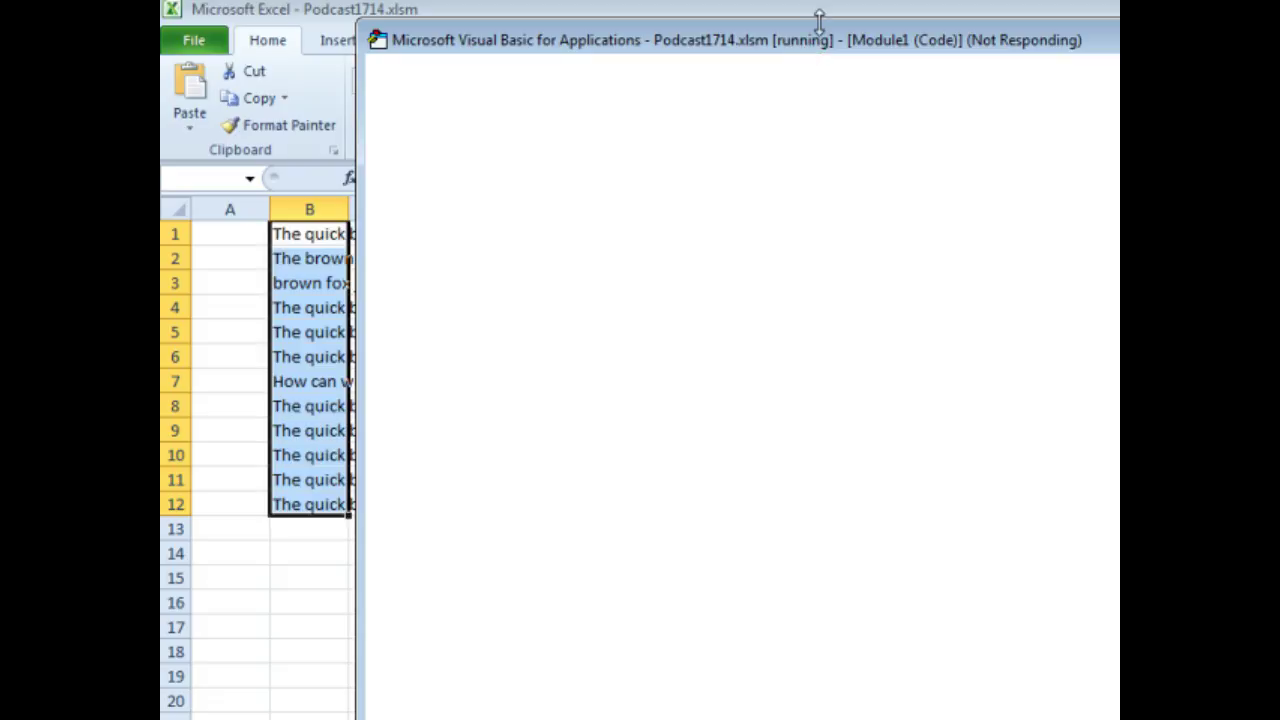
Step: Bring the frozen Podcast1714.xlsm Excel window to the front
{"action": "left_click", "coordinate": [306, 18]}
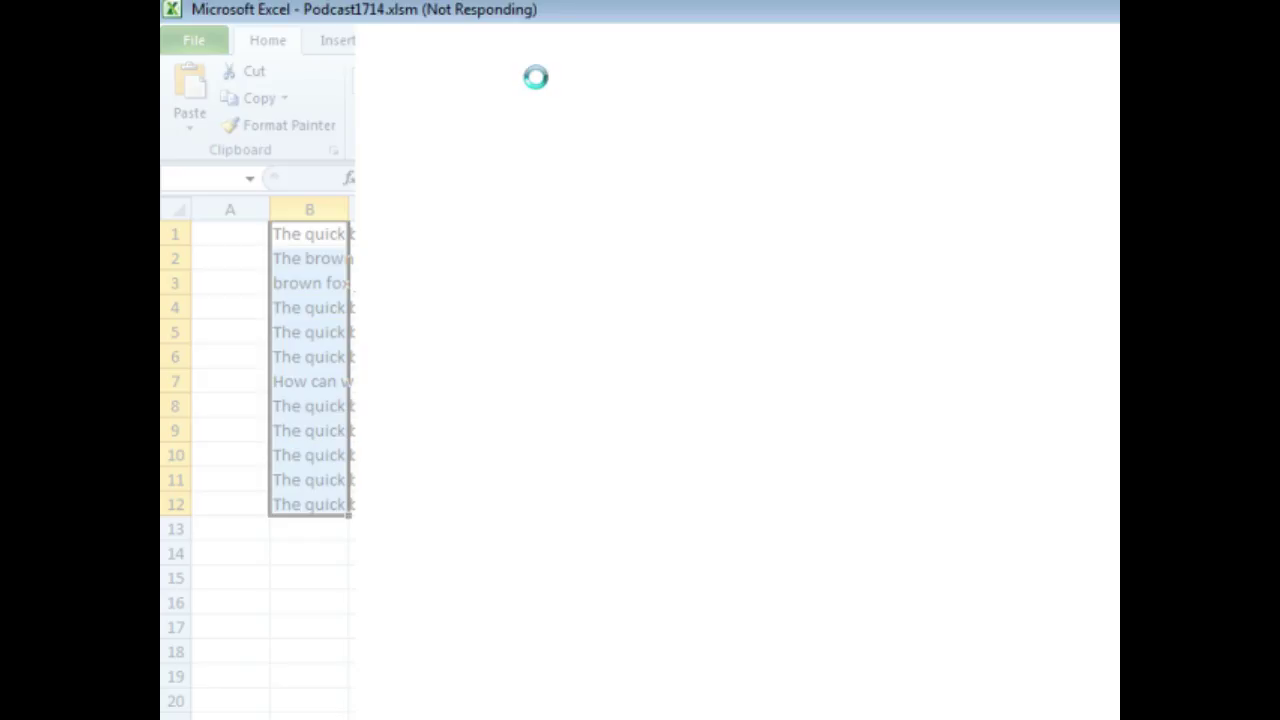
Step: Show Task Manager's Applications list with all Excel entries marked Not Responding
{"action": "key", "text": "ctrl+shift+Escape"}
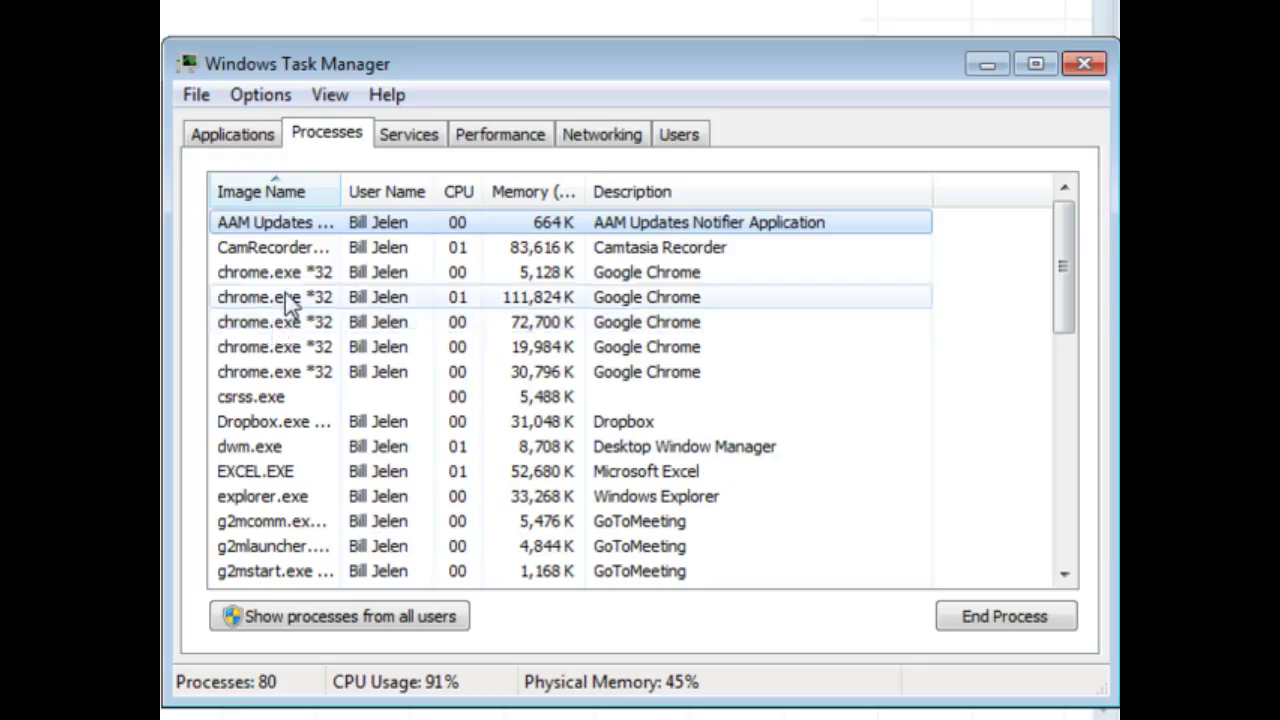
{"action": "left_click", "coordinate": [259, 138]}
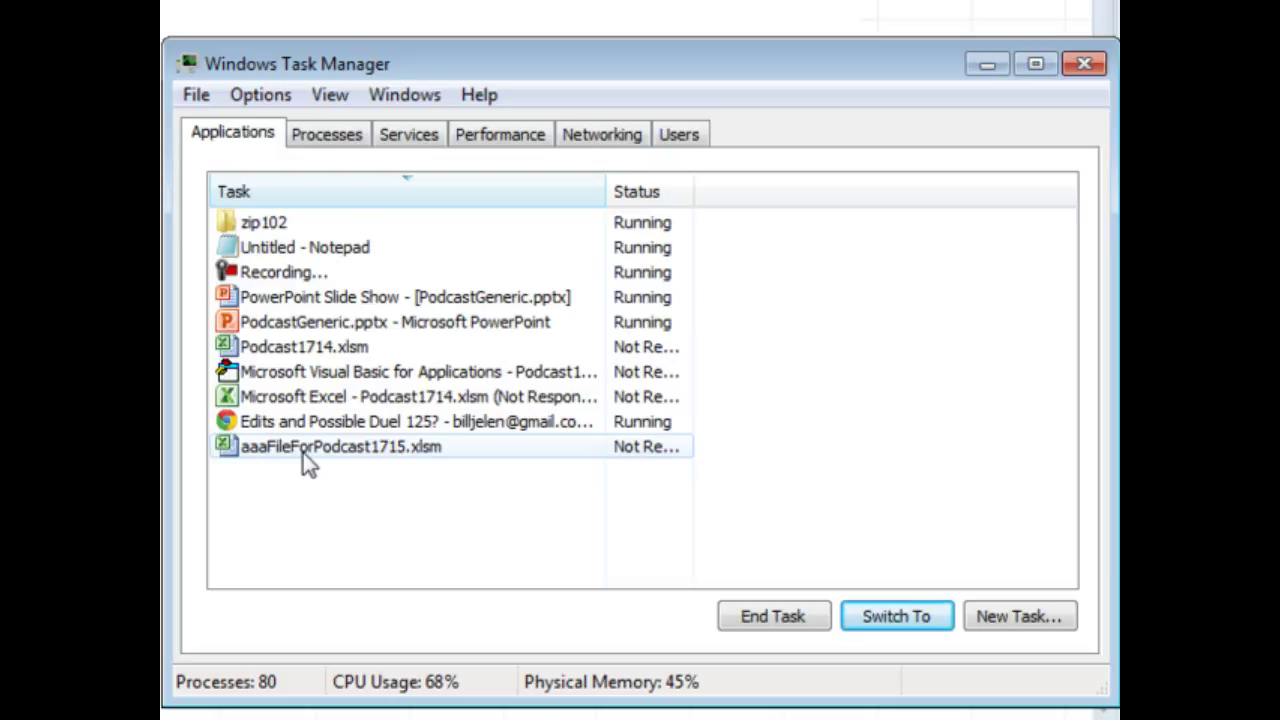
Step: Navigate Windows Explorer from Computer to the roaming folder via %AppData%
{"action": "double_click", "coordinate": [303, 453]}
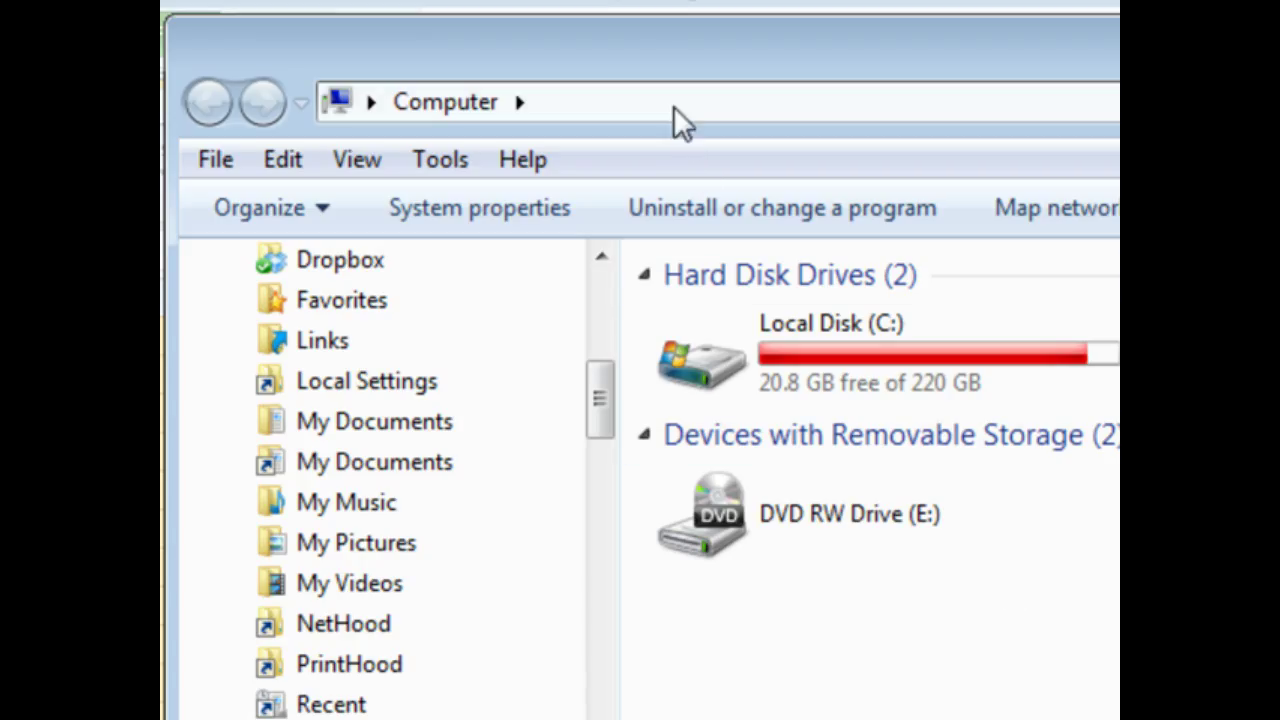
{"action": "left_click", "coordinate": [673, 106]}
{"action": "type", "text": "%"}
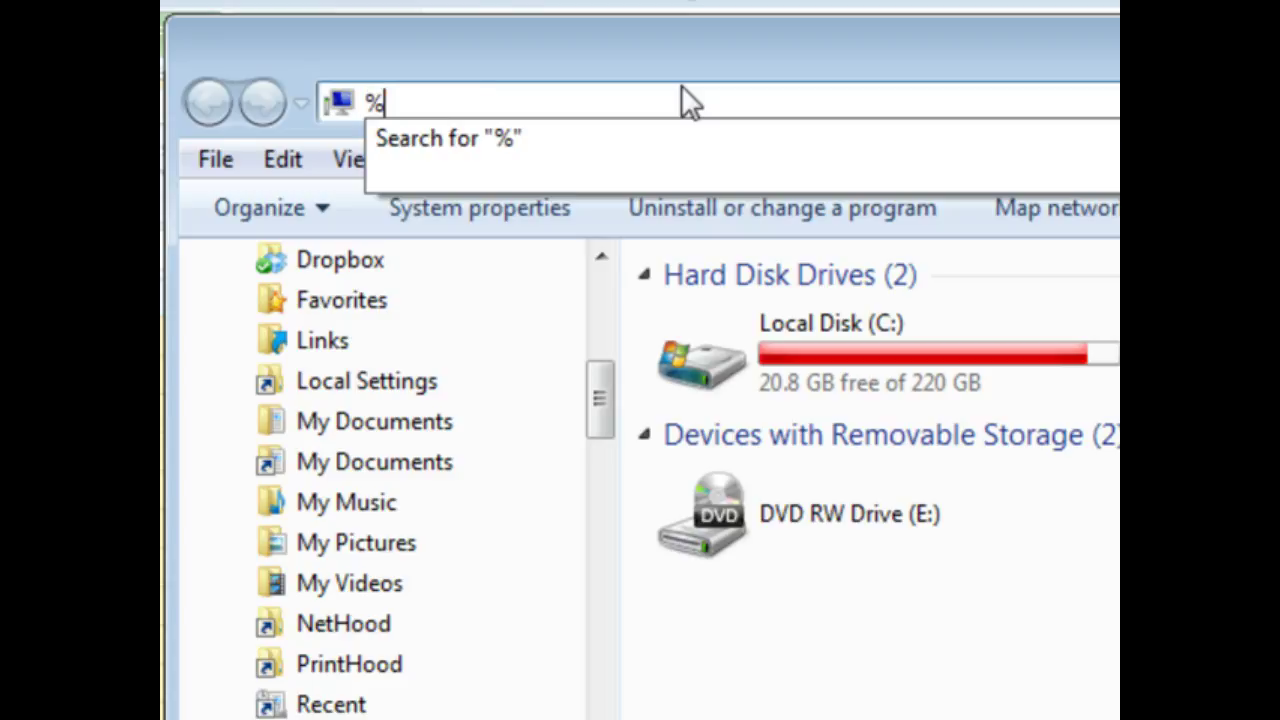
{"action": "type", "text": "AppData"}
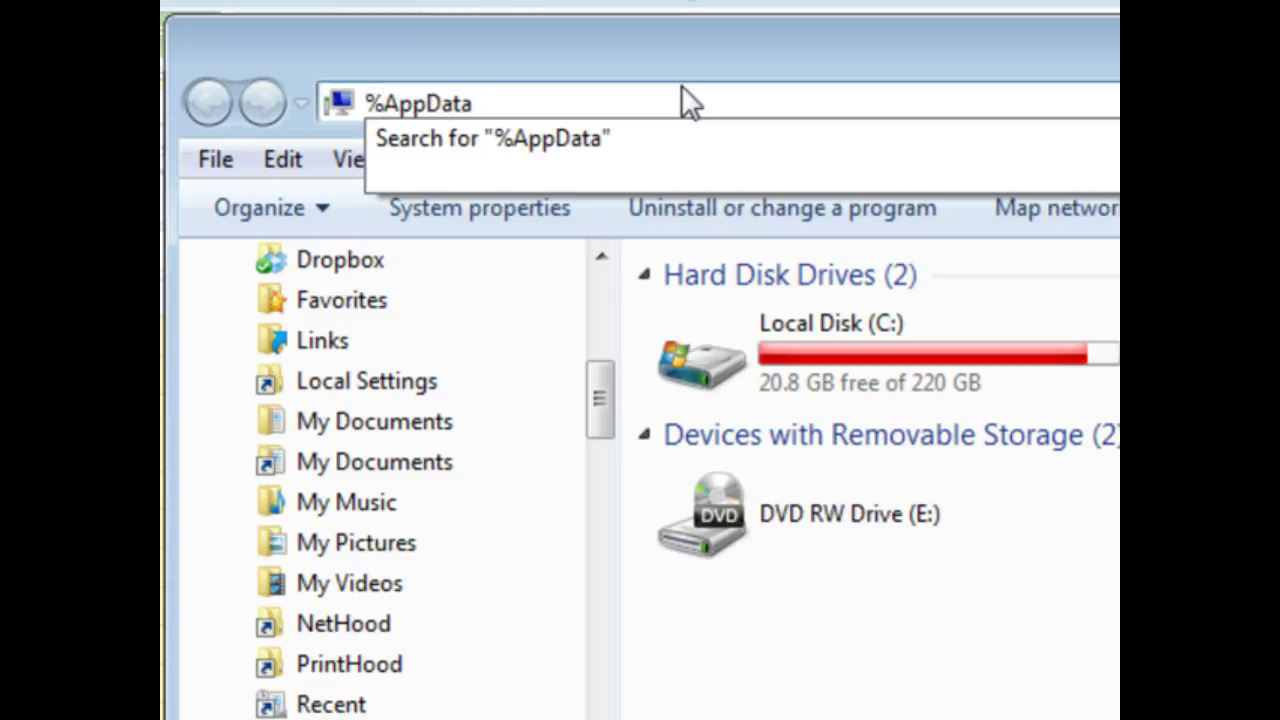
{"action": "type", "text": "%"}
{"action": "key", "text": "Return"}
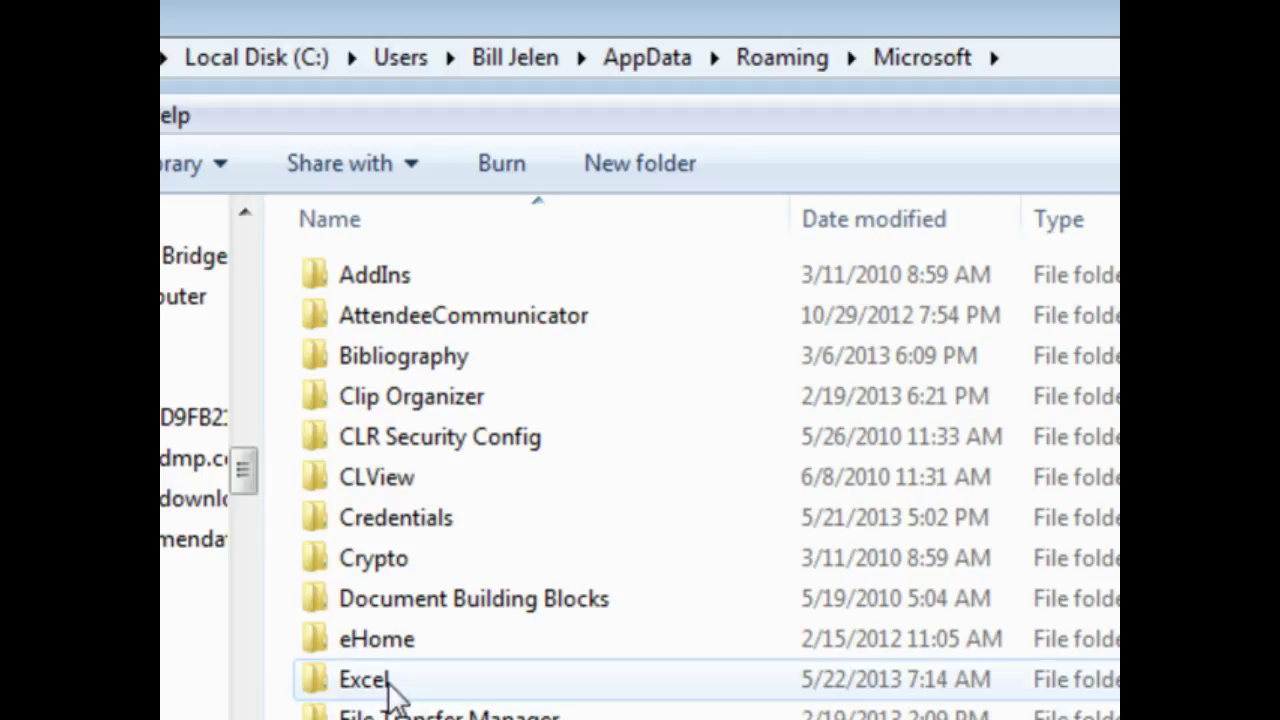
Step: Open the Excel folder, then the aaaFileForPodcast1715 AutoRecover folder with four autosaves
{"action": "double_click", "coordinate": [388, 686]}
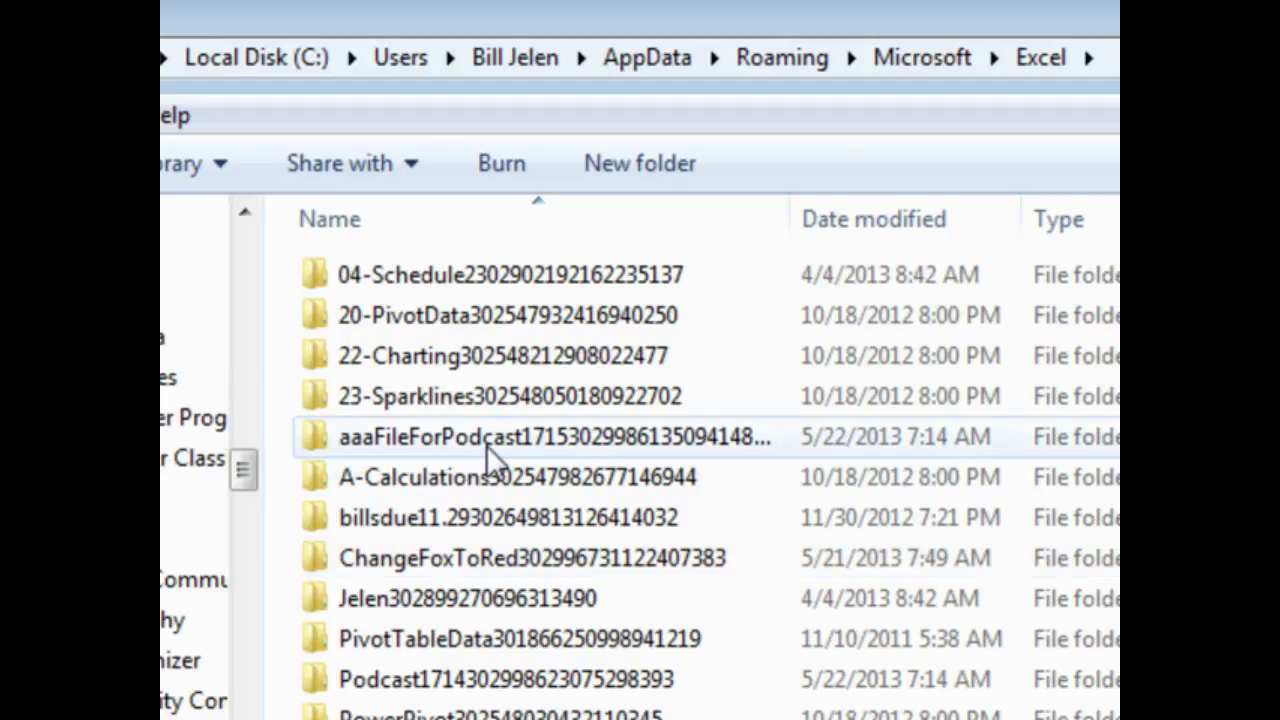
{"action": "mouse_move", "coordinate": [630, 455]}
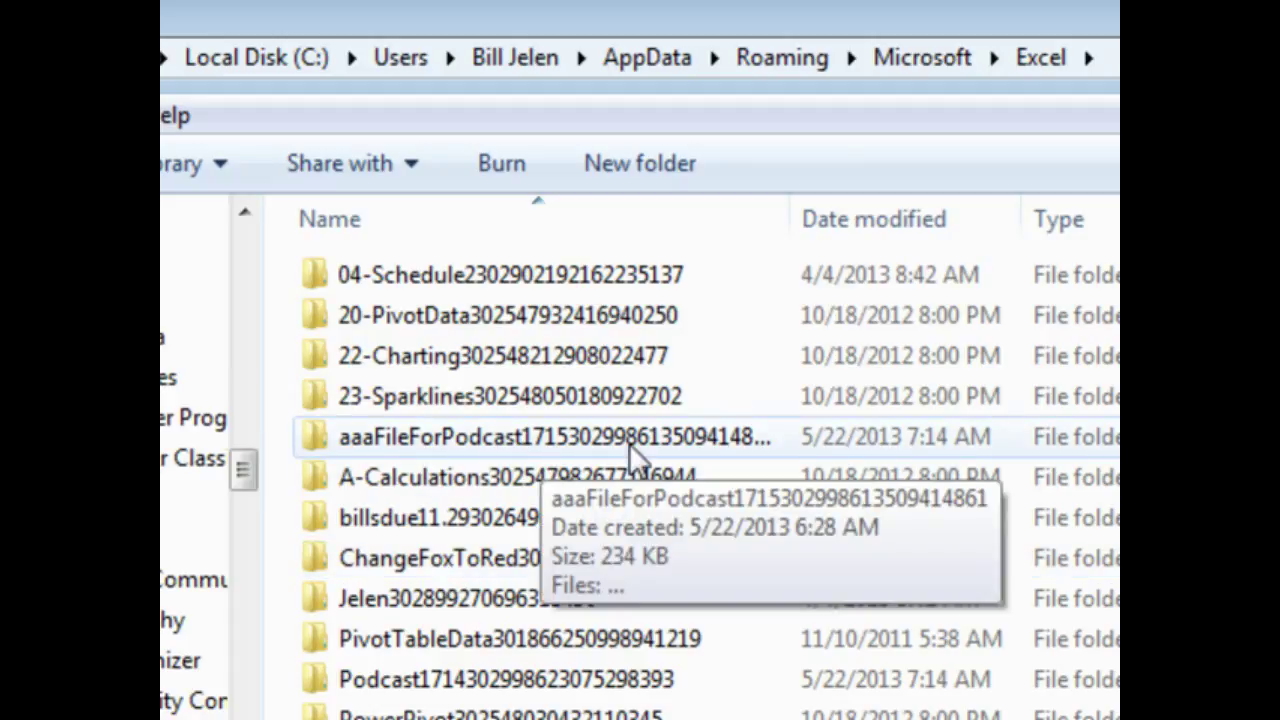
{"action": "double_click", "coordinate": [802, 445]}
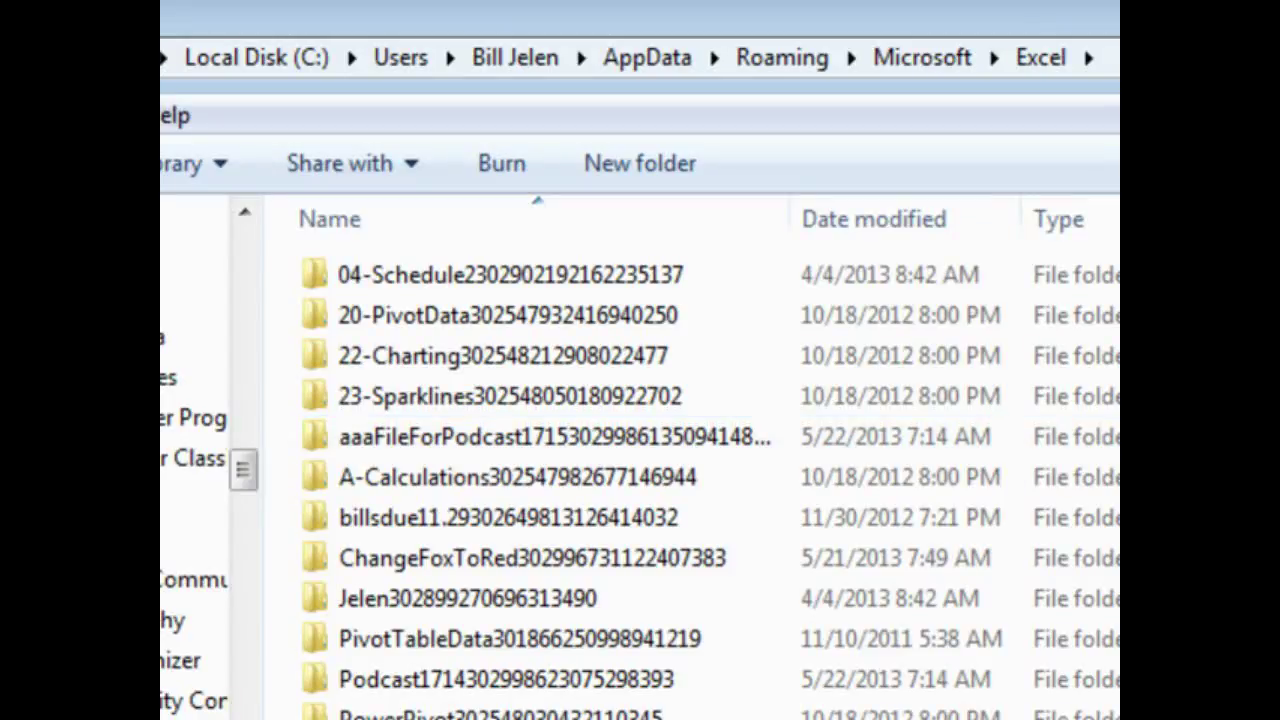
{"action": "double_click", "coordinate": [655, 440]}
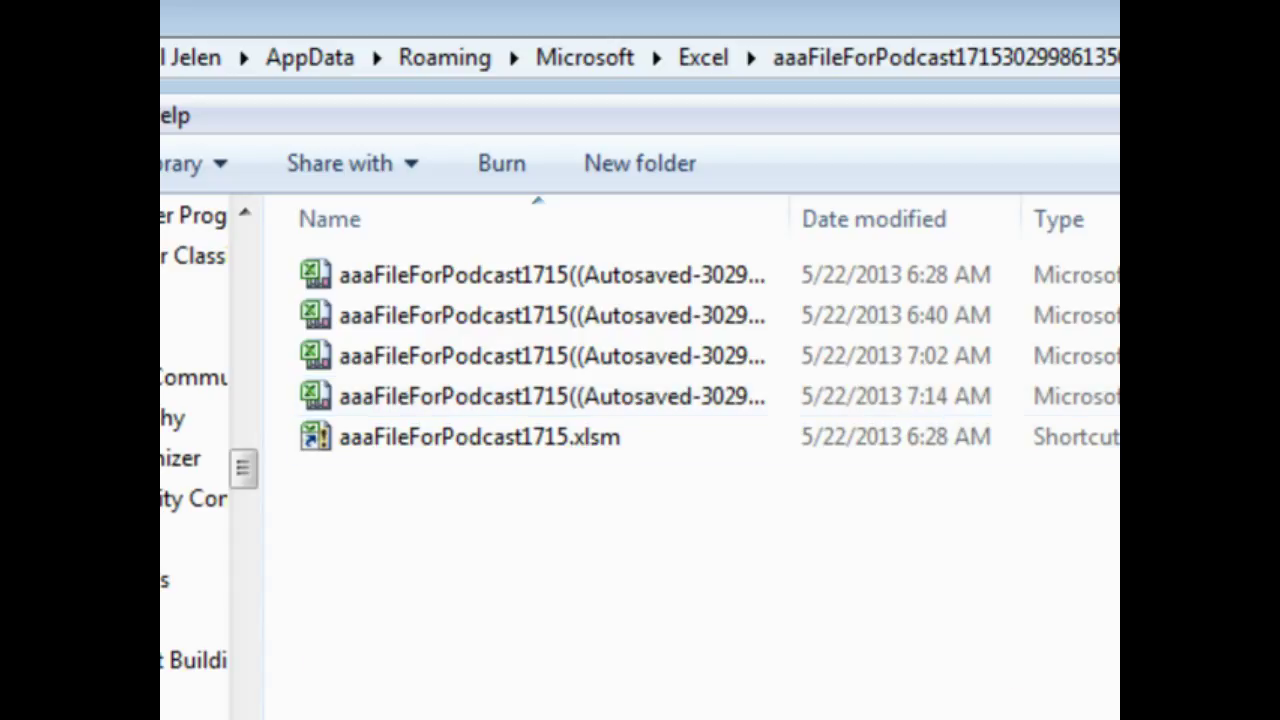
Step: Copy the 7:14 AM autosaved aaaFileForPodcast1715 file into the C:\aaa folder
{"action": "right_click", "coordinate": [417, 391]}
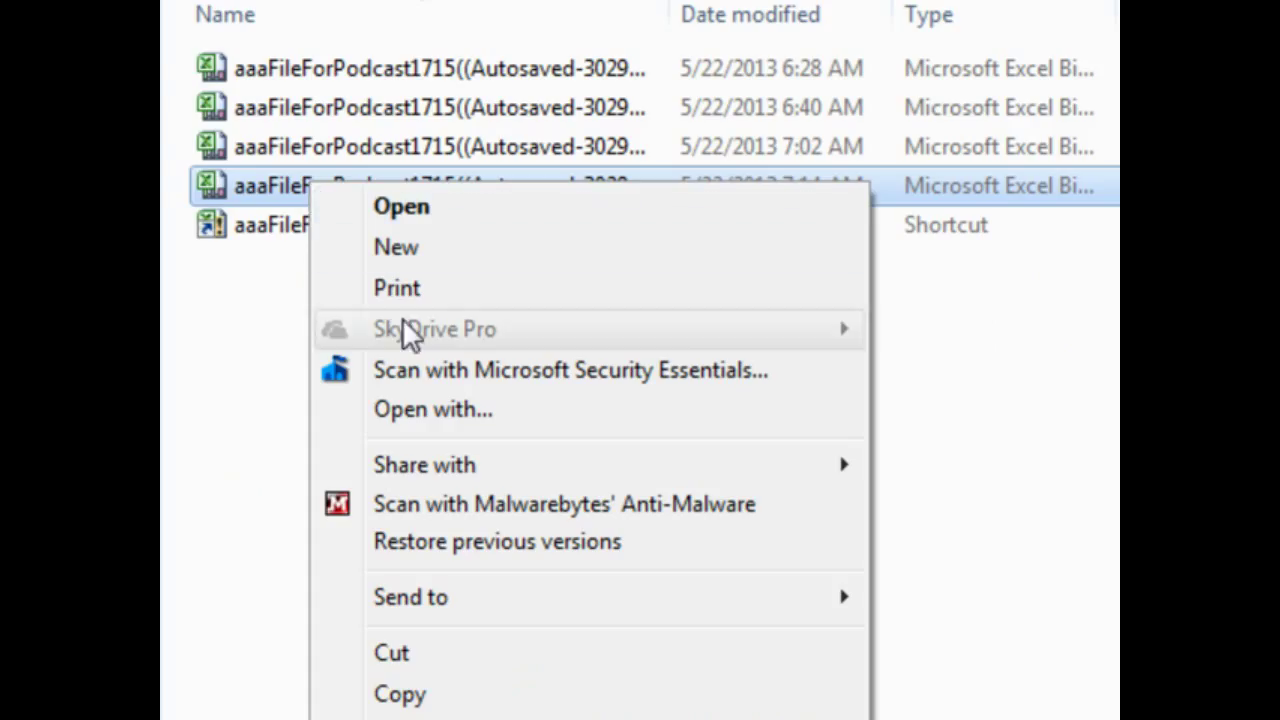
{"action": "left_click", "coordinate": [397, 700]}
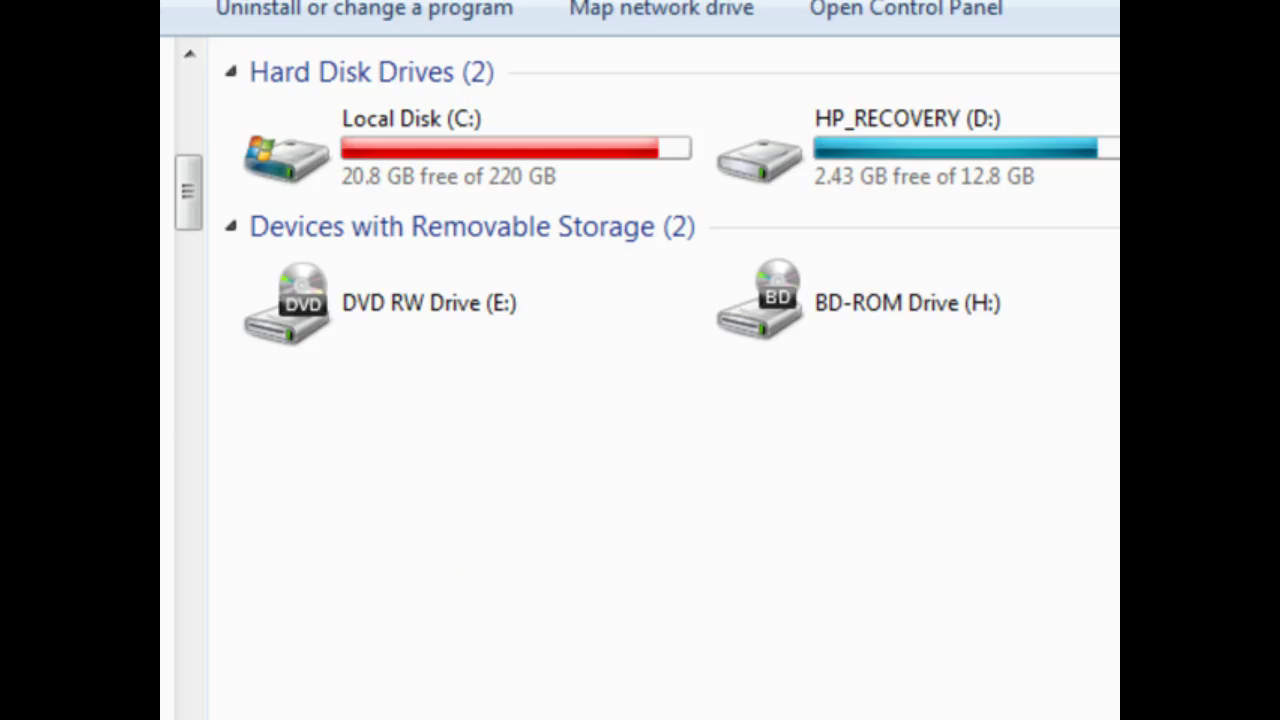
{"action": "double_click", "coordinate": [456, 135]}
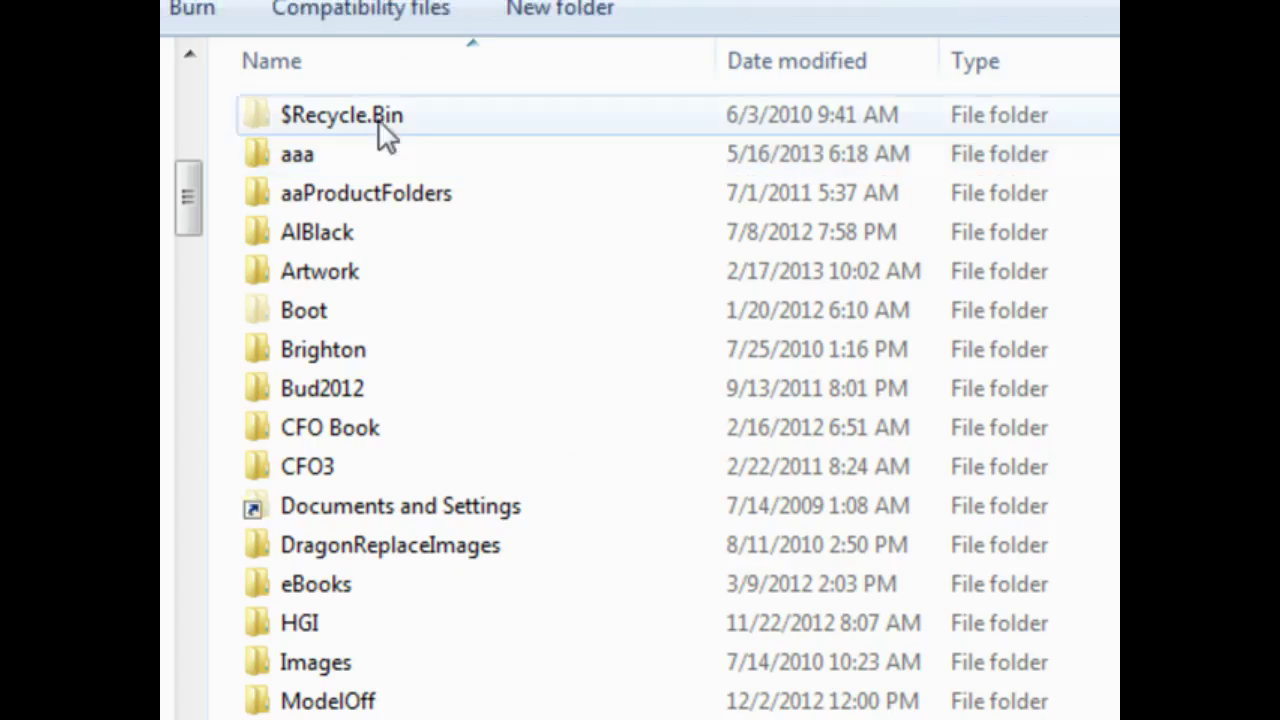
{"action": "double_click", "coordinate": [318, 154]}
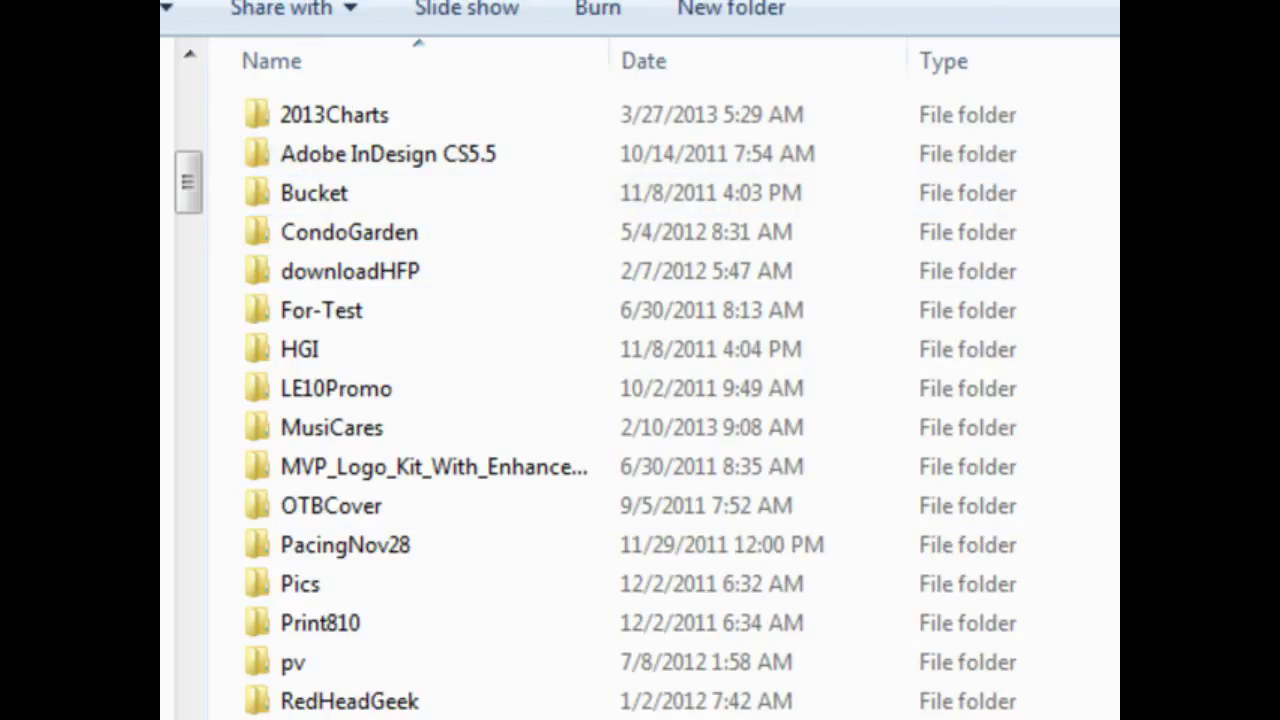
{"action": "scroll", "coordinate": [640, 300], "scroll_direction": "down", "scroll_amount": 10}
{"action": "scroll", "coordinate": [660, 305], "scroll_direction": "down", "scroll_amount": 5}
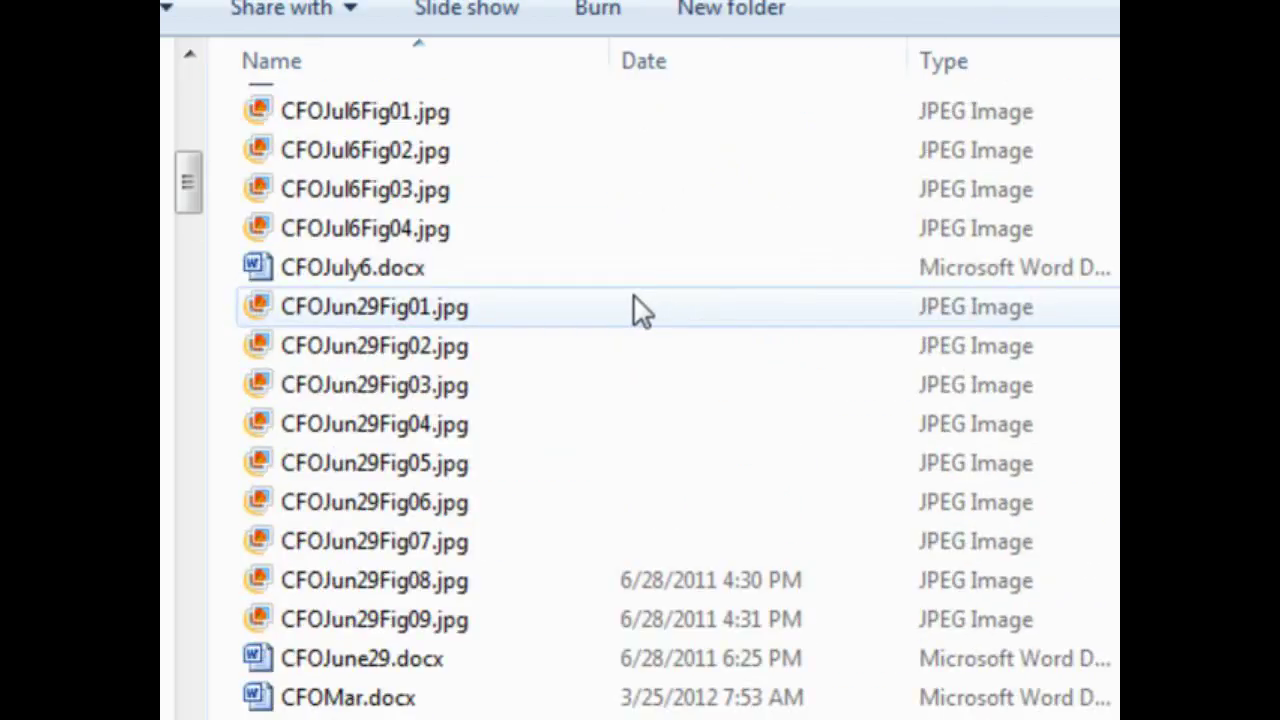
{"action": "right_click", "coordinate": [634, 296]}
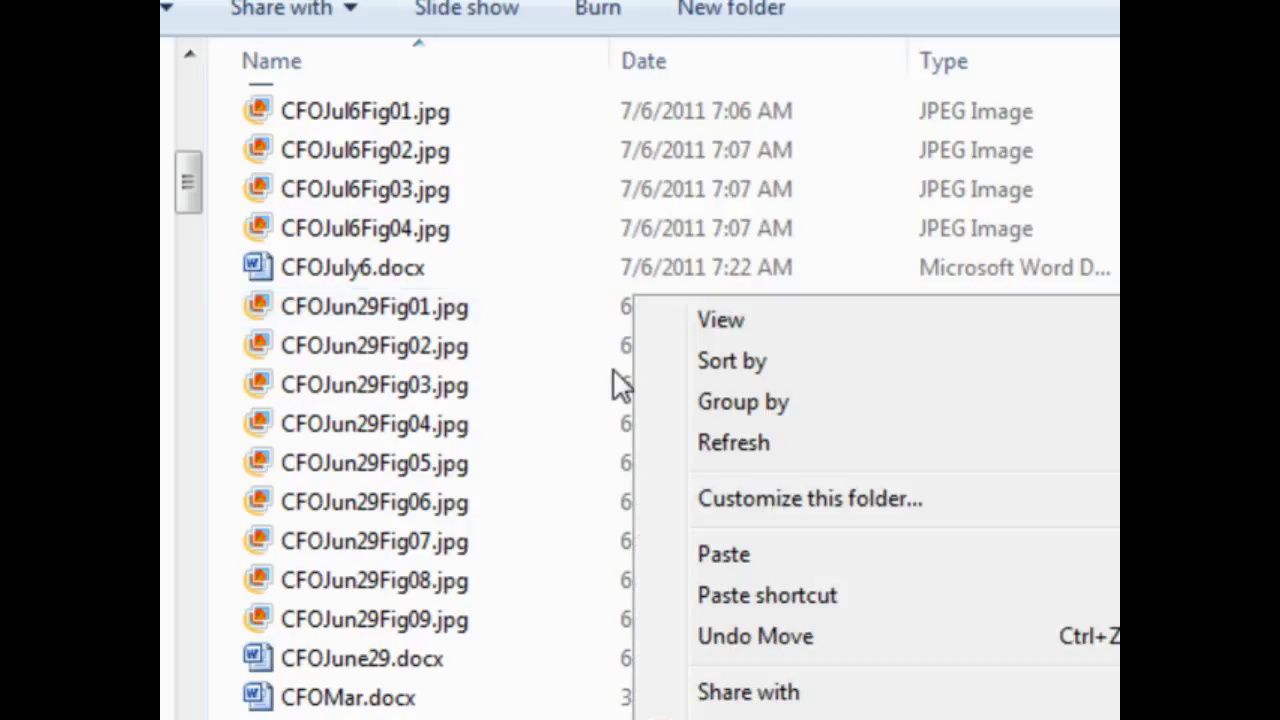
{"action": "left_click", "coordinate": [724, 553]}
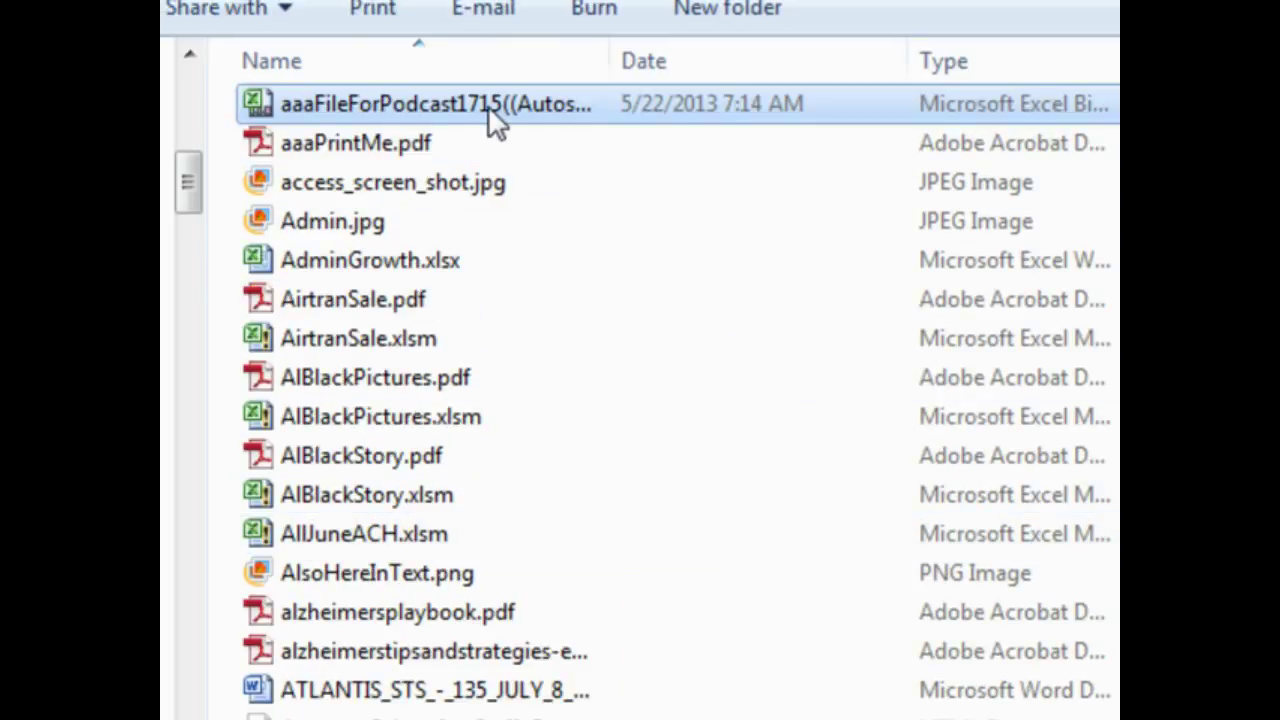
Step: Launch Excel 2013 with PERSONAL.XLSB read-only and open the copied aaaFileForPodcast1715 autosave
{"action": "key", "text": "super"}
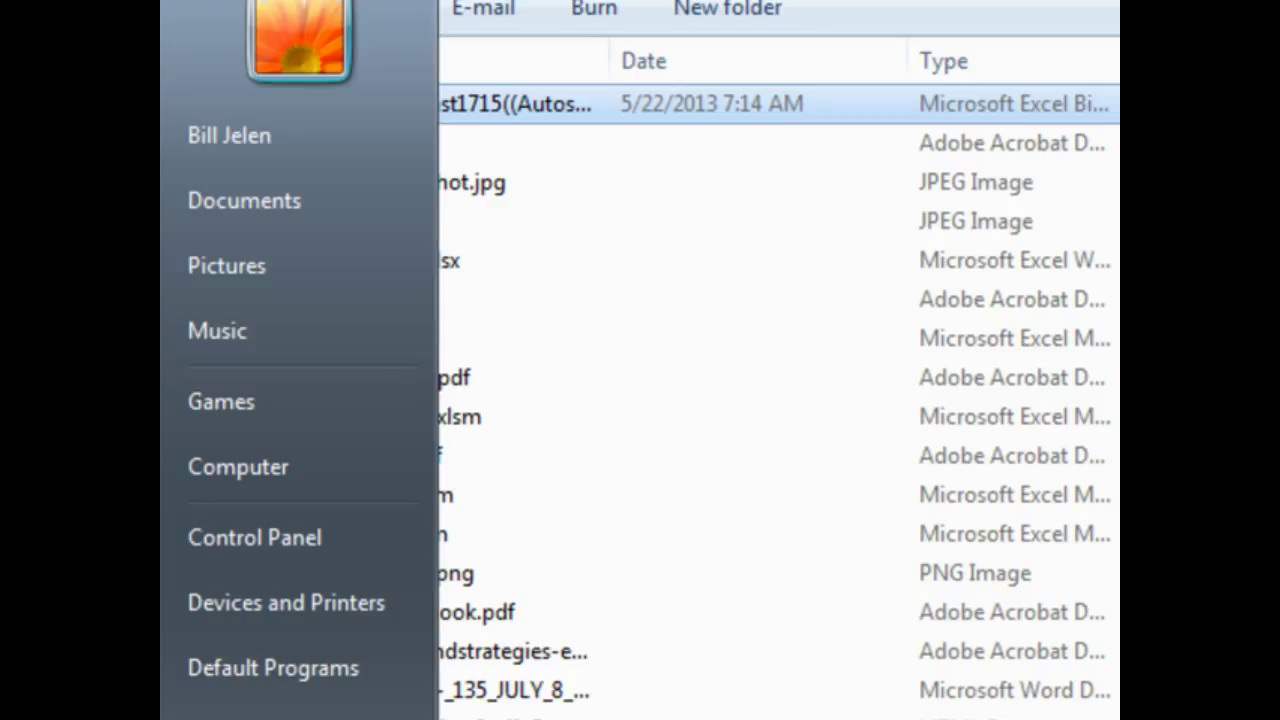
{"action": "key", "text": "super"}
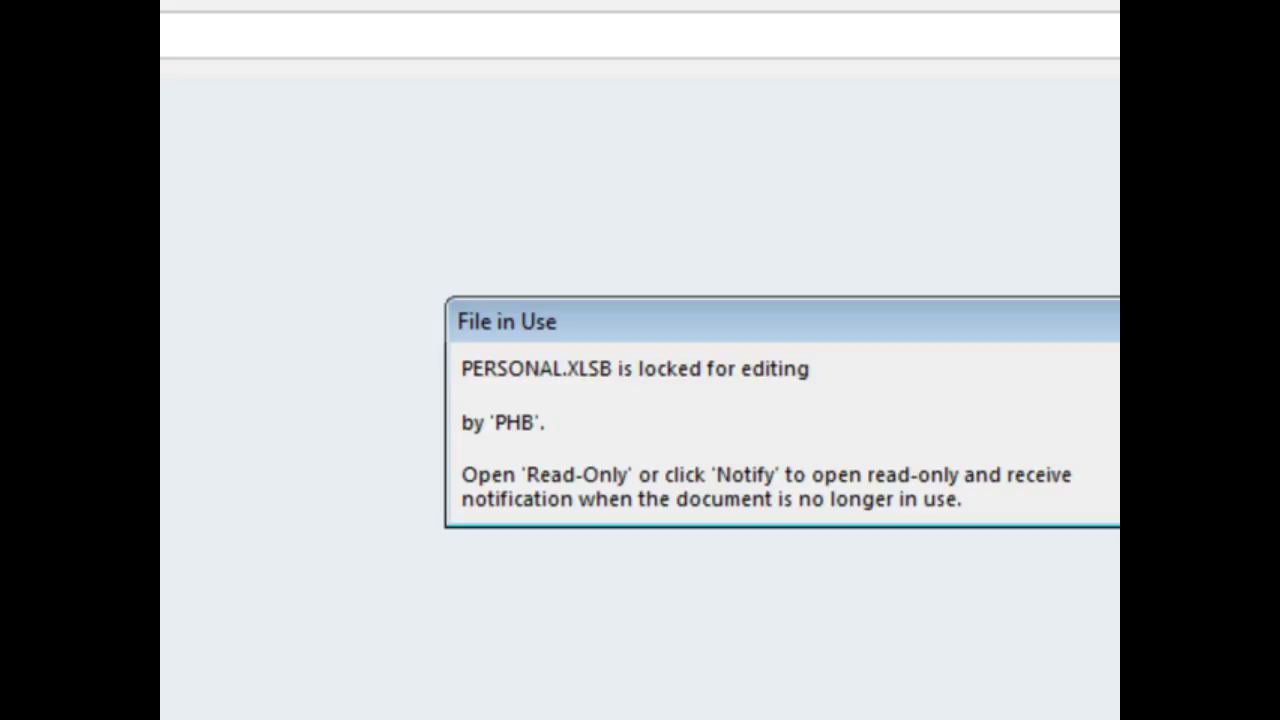
{"action": "key", "text": "Return"}
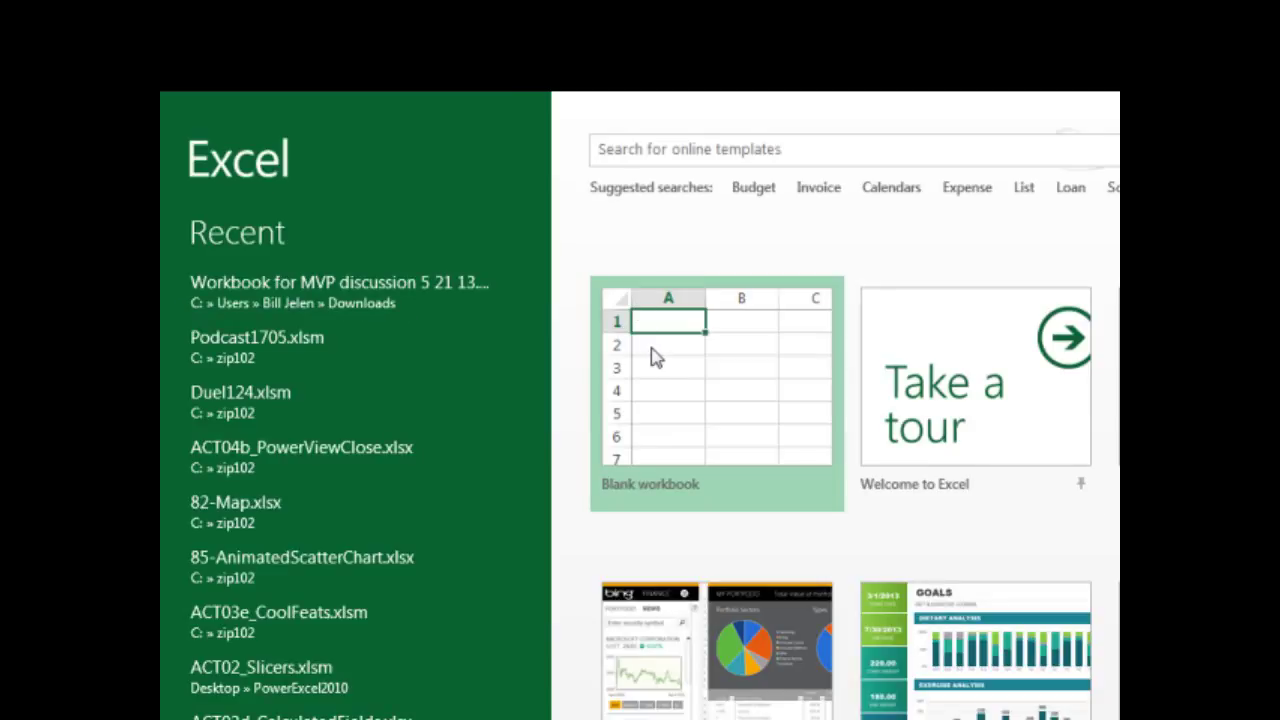
{"action": "key", "text": "ctrl+o"}
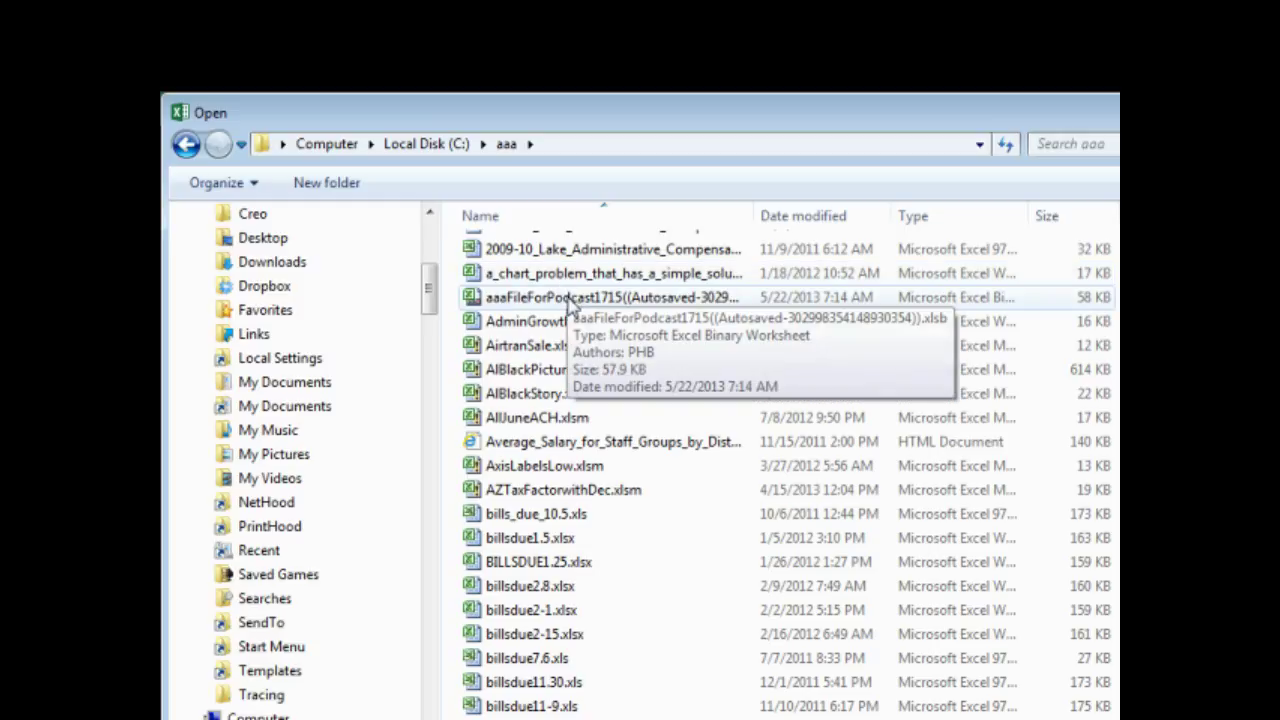
{"action": "double_click", "coordinate": [570, 298]}
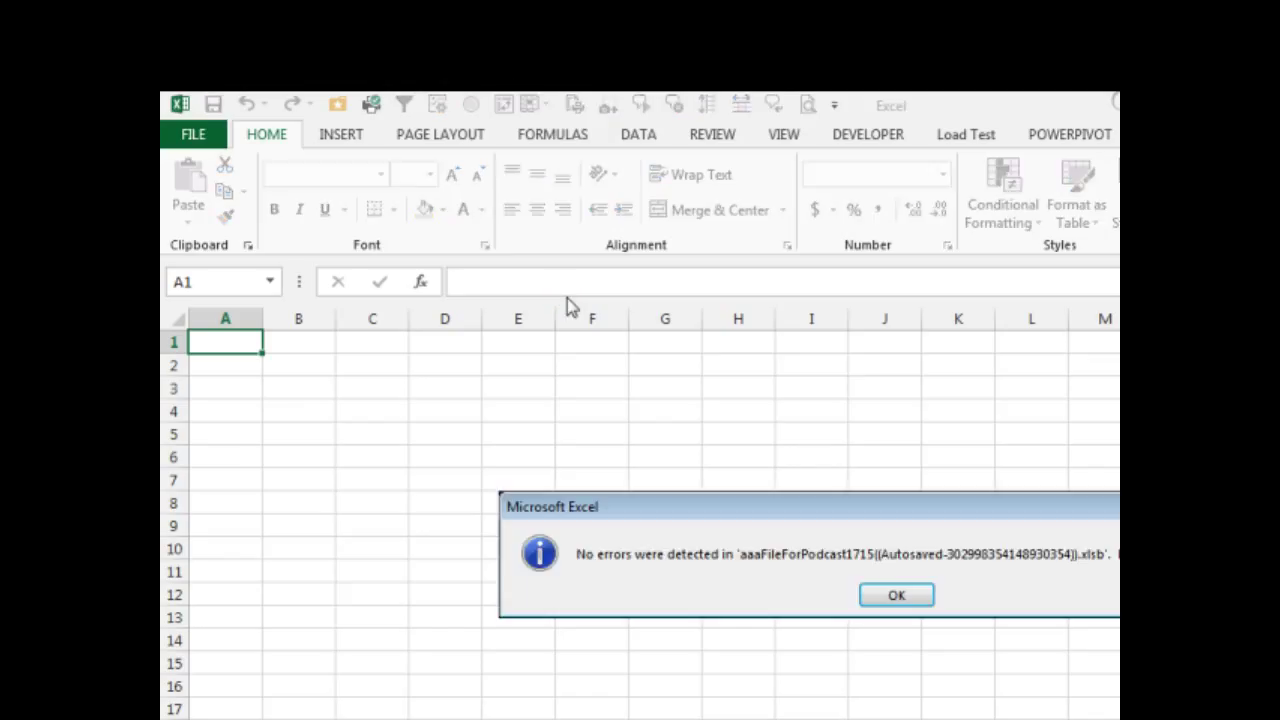
{"action": "left_click", "coordinate": [896, 592]}
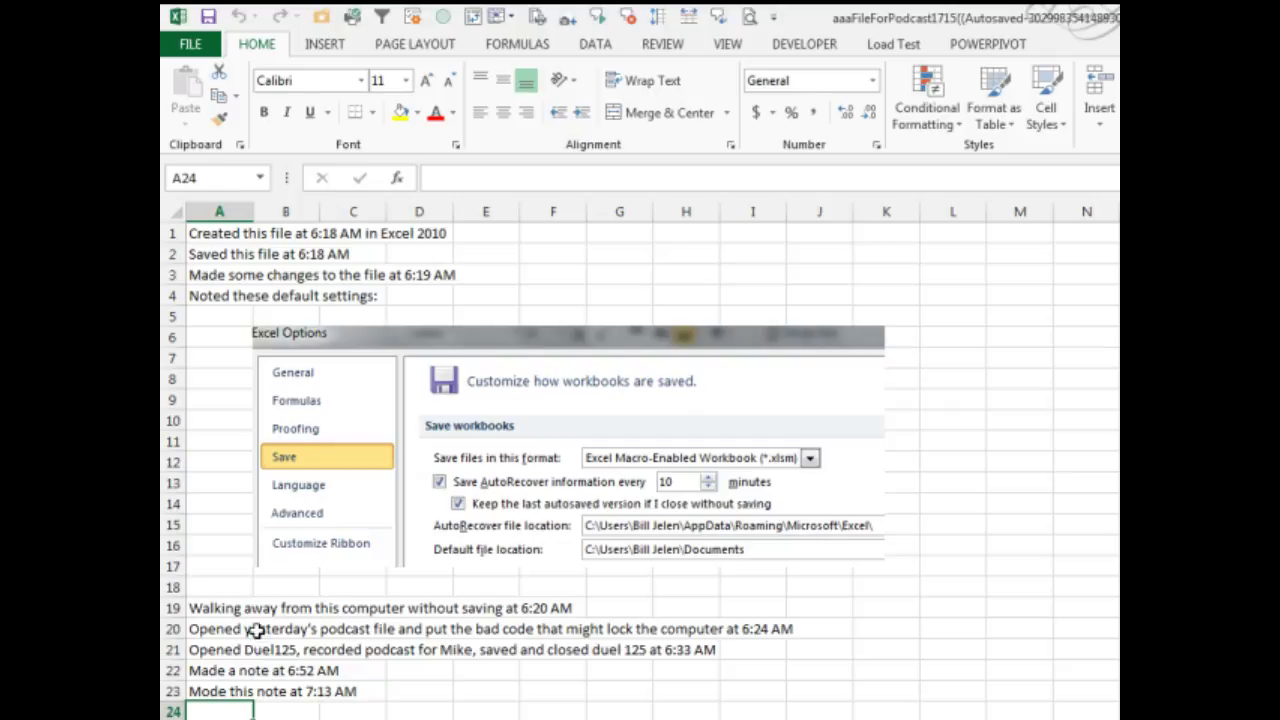
Step: Save a macro-enabled copy named 'BackupToDoFil' in the aaa folder
{"action": "left_click", "coordinate": [180, 44]}
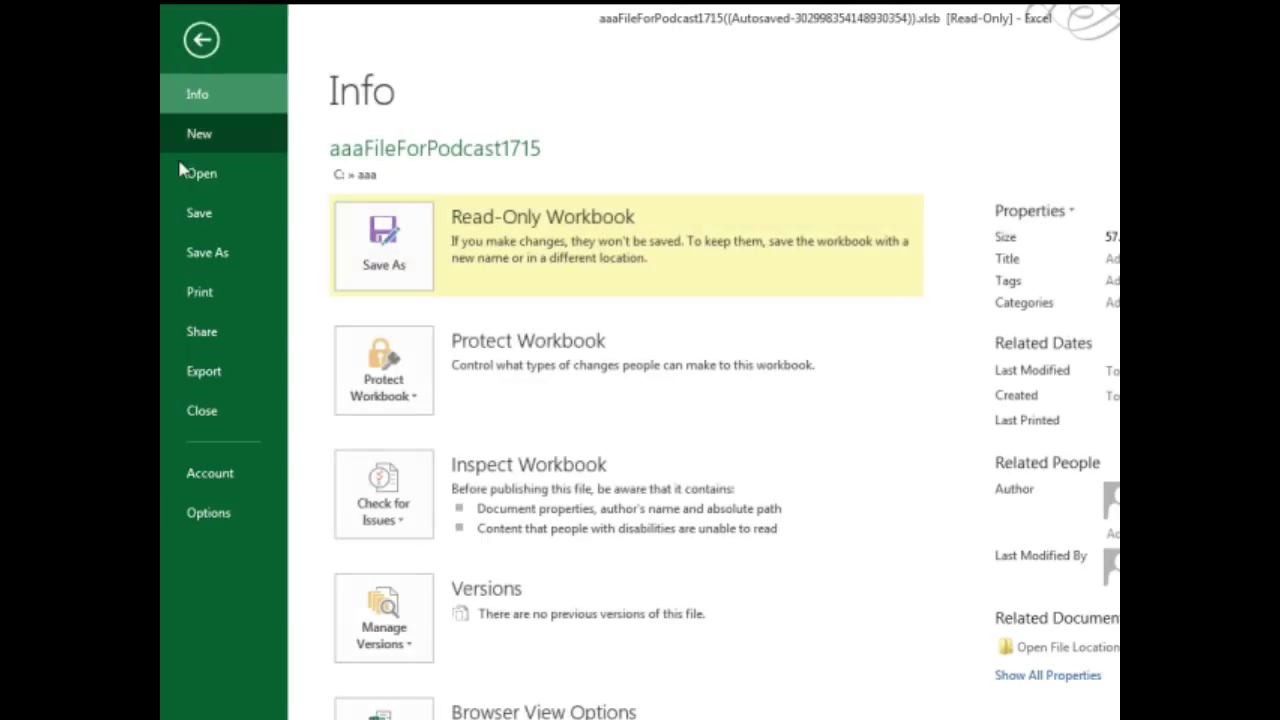
{"action": "left_click", "coordinate": [198, 256]}
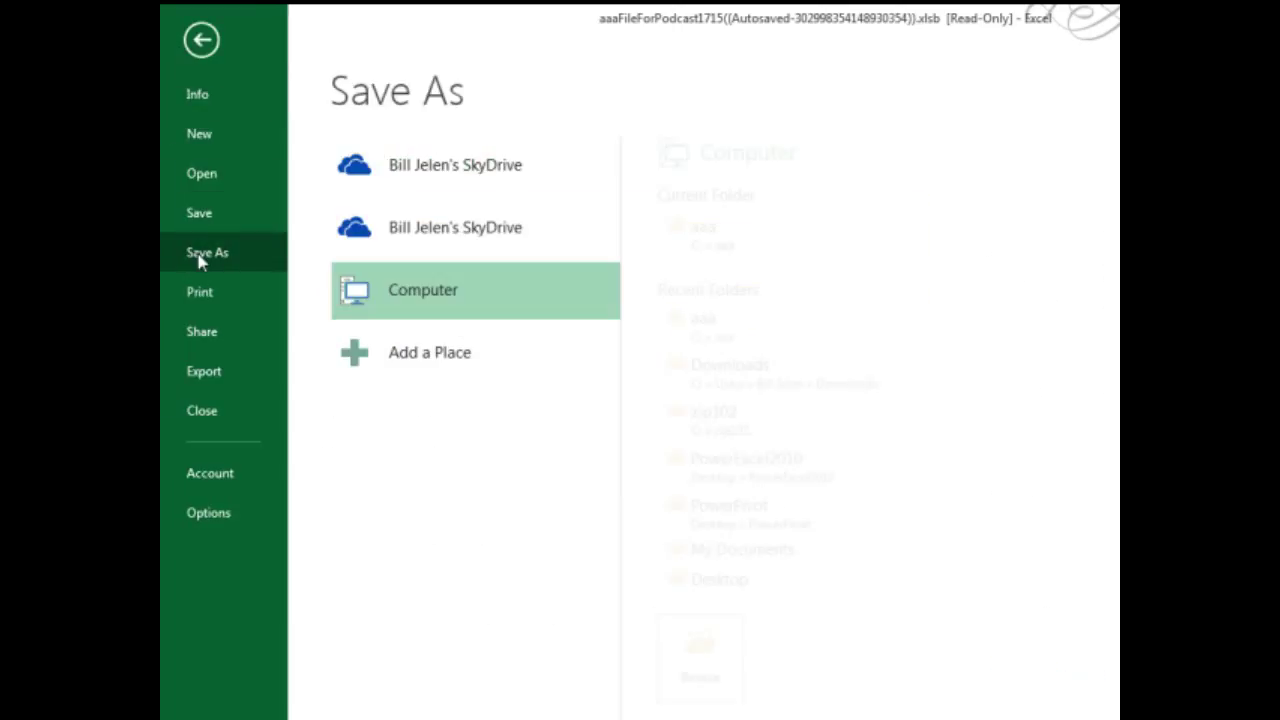
{"action": "left_click", "coordinate": [718, 245]}
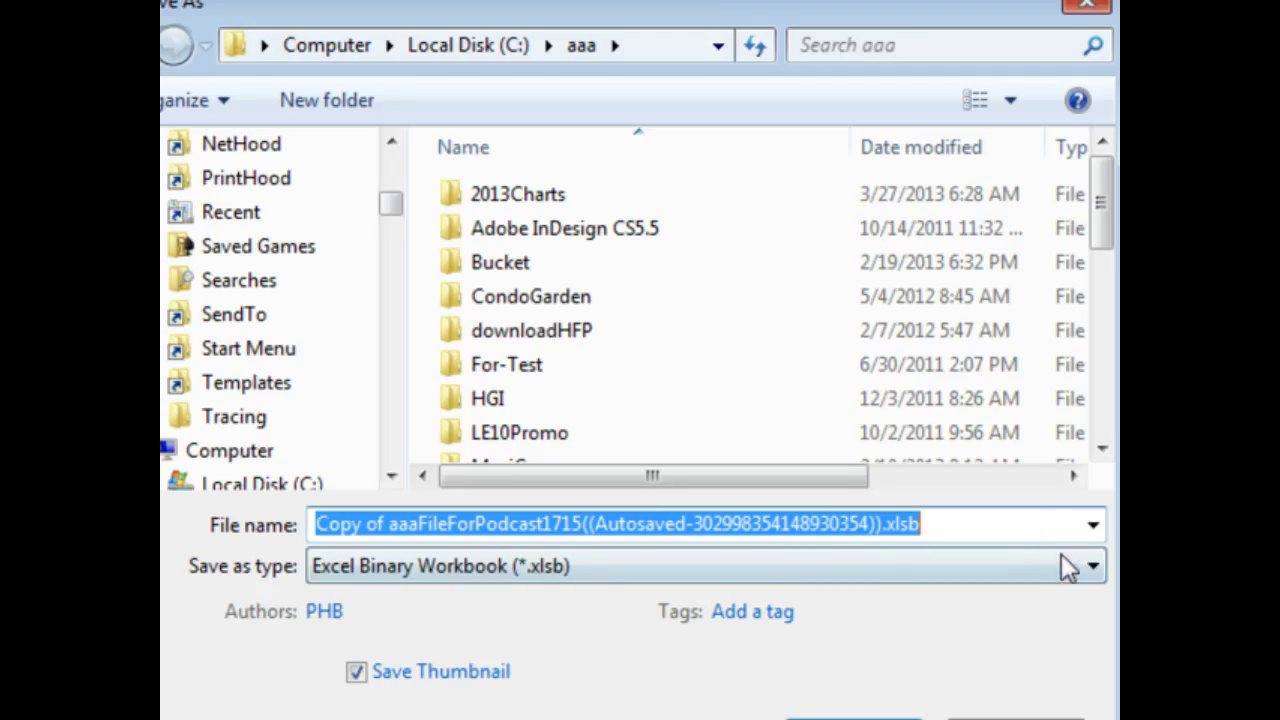
{"action": "left_click", "coordinate": [1062, 557]}
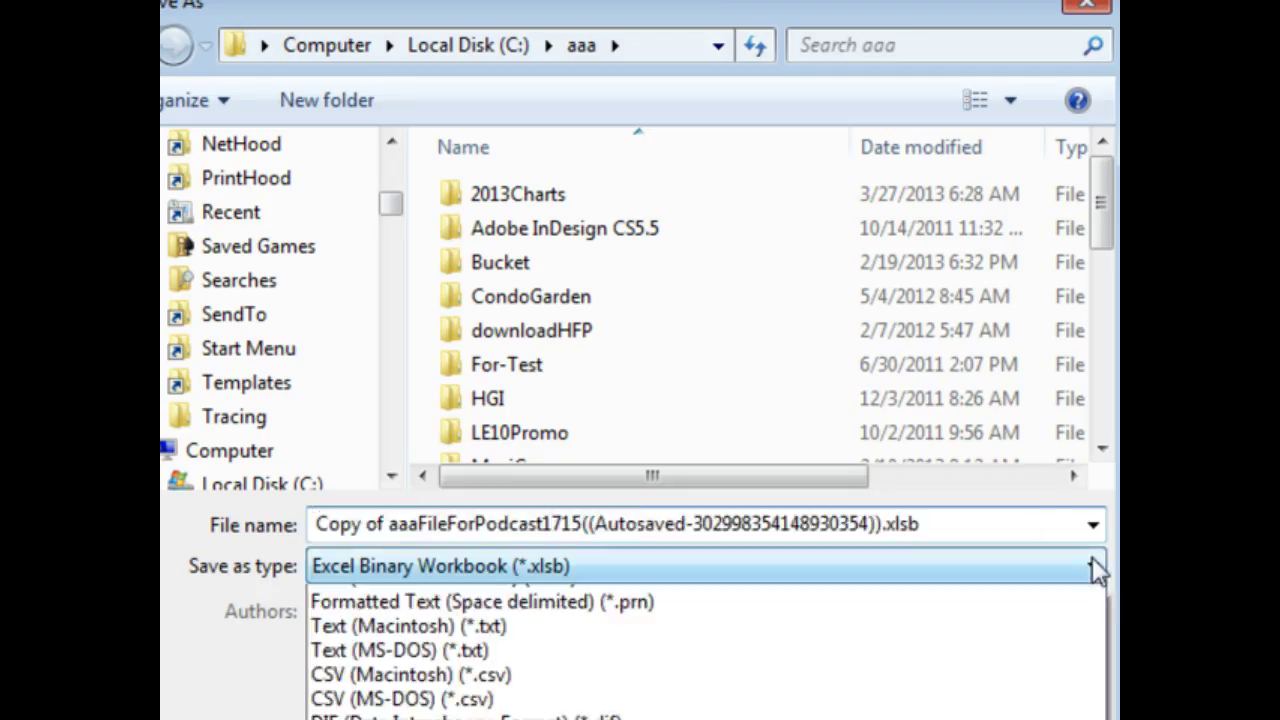
{"action": "left_click", "coordinate": [631, 620]}
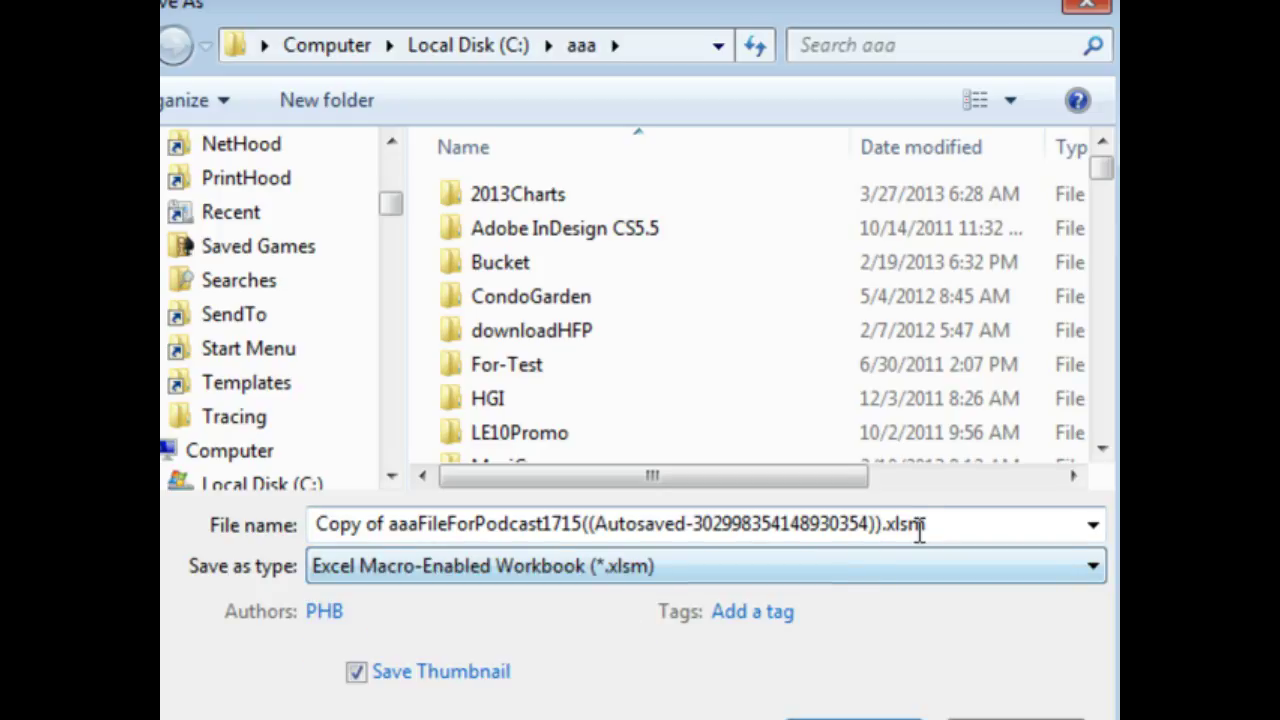
{"action": "left_click_drag", "start_coordinate": [929, 524], "coordinate": [318, 524]}
{"action": "type", "text": "Bac"}
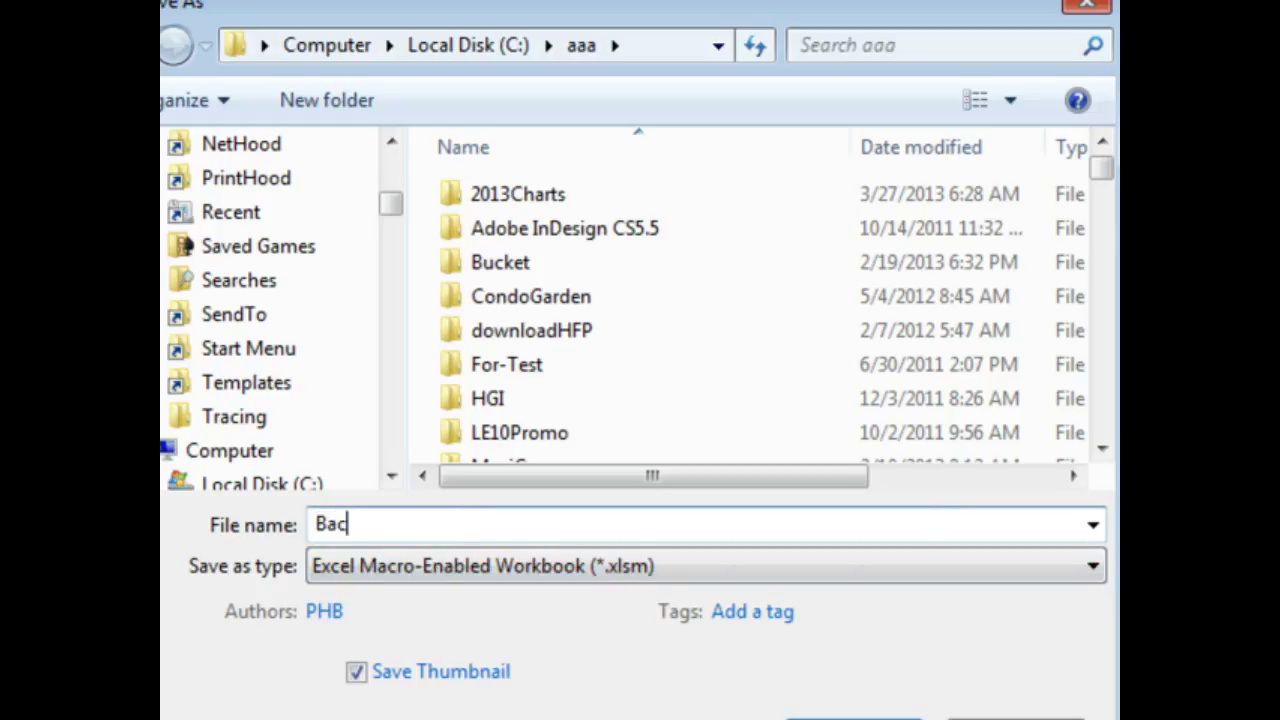
{"action": "type", "text": "kupToDoFil"}
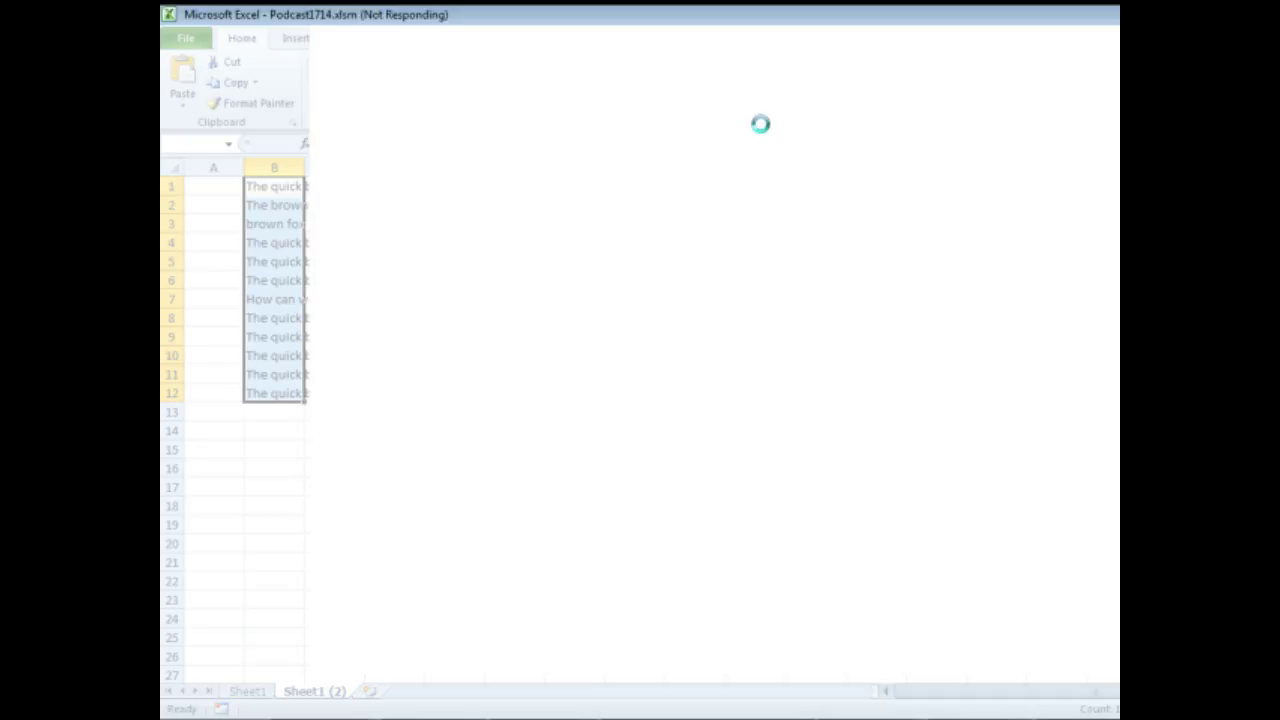
Step: End the frozen EXCEL.EXE process in Task Manager and relaunch Excel 2010
{"action": "key", "text": "ctrl+shift+Escape"}
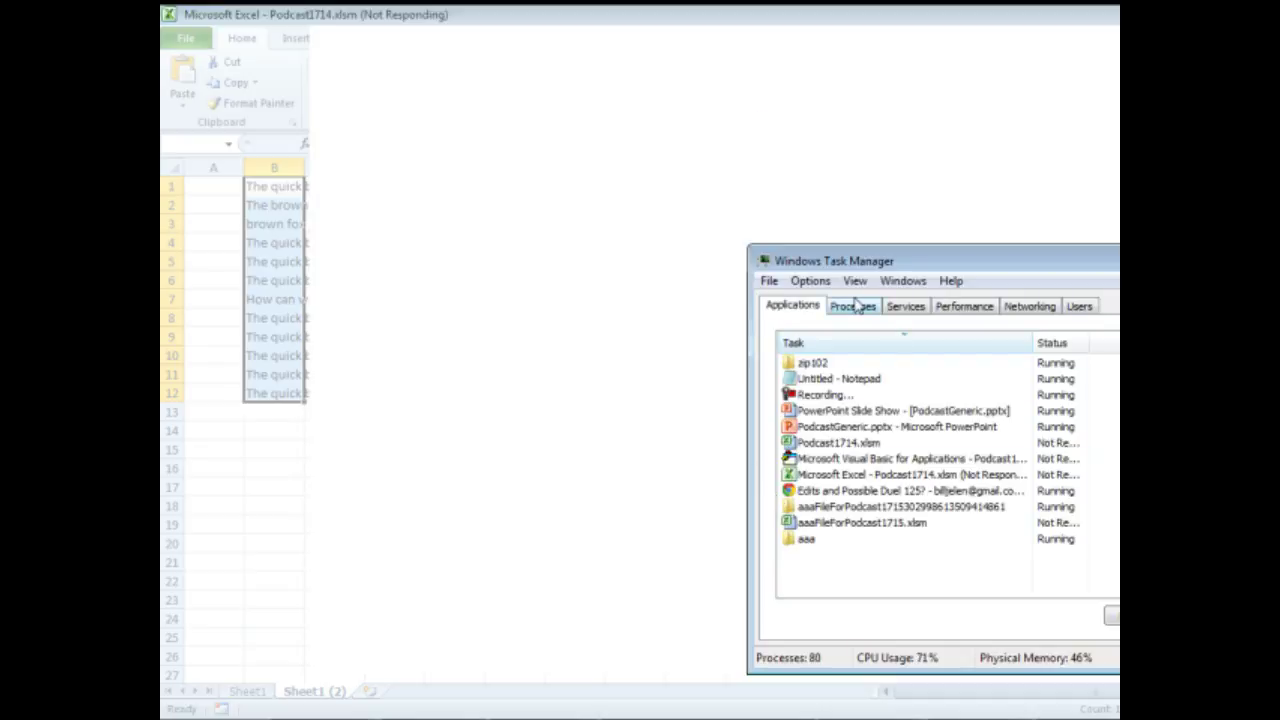
{"action": "left_click", "coordinate": [853, 306]}
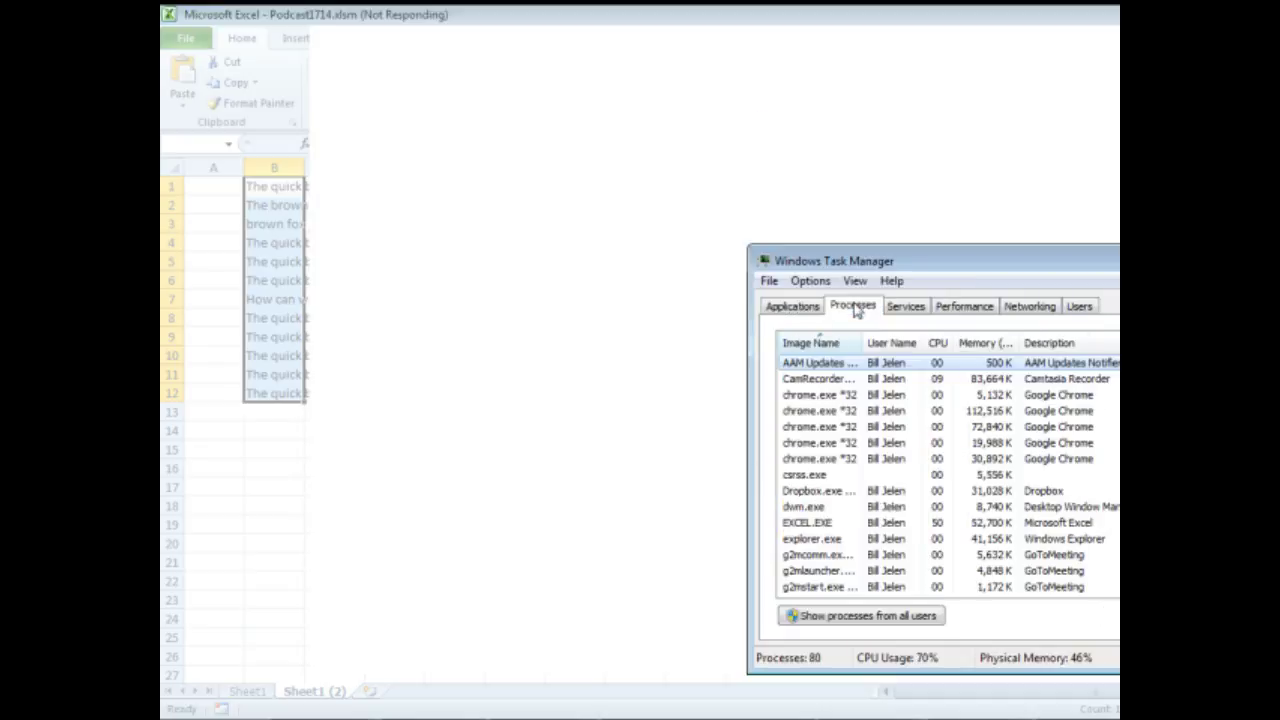
{"action": "left_click", "coordinate": [800, 530]}
{"action": "left_click", "coordinate": [1027, 616]}
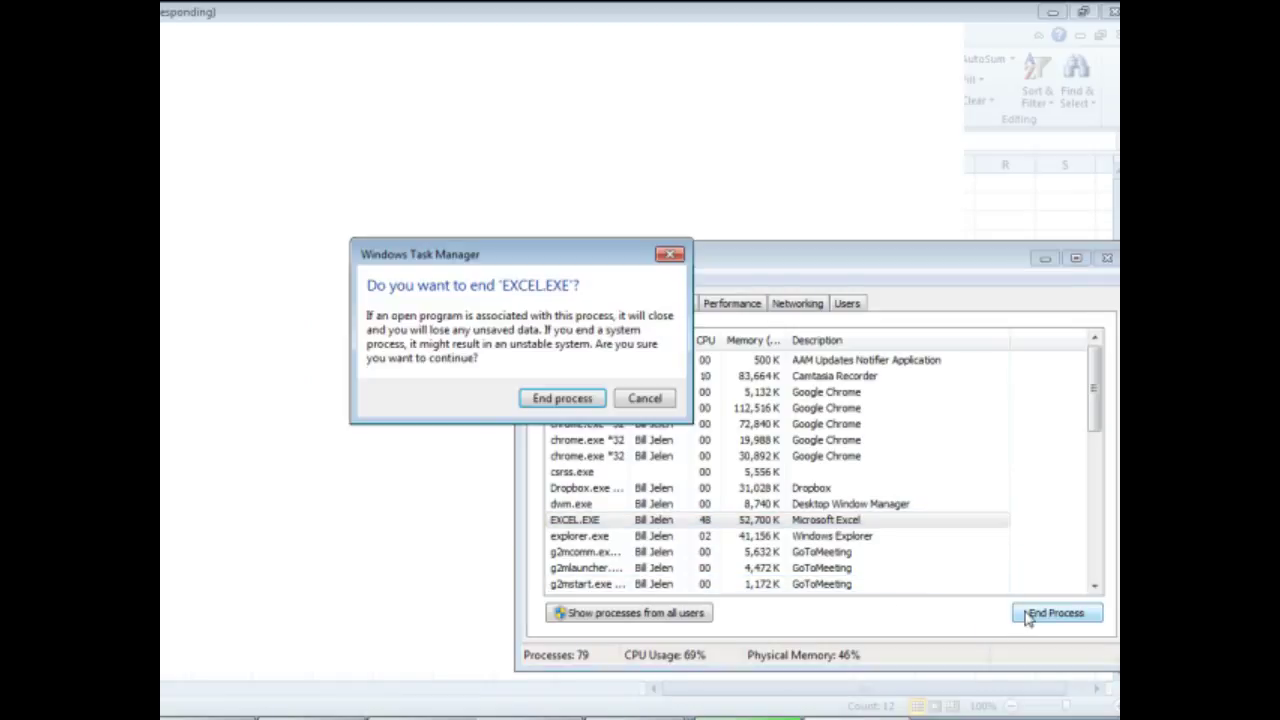
{"action": "left_click", "coordinate": [572, 401]}
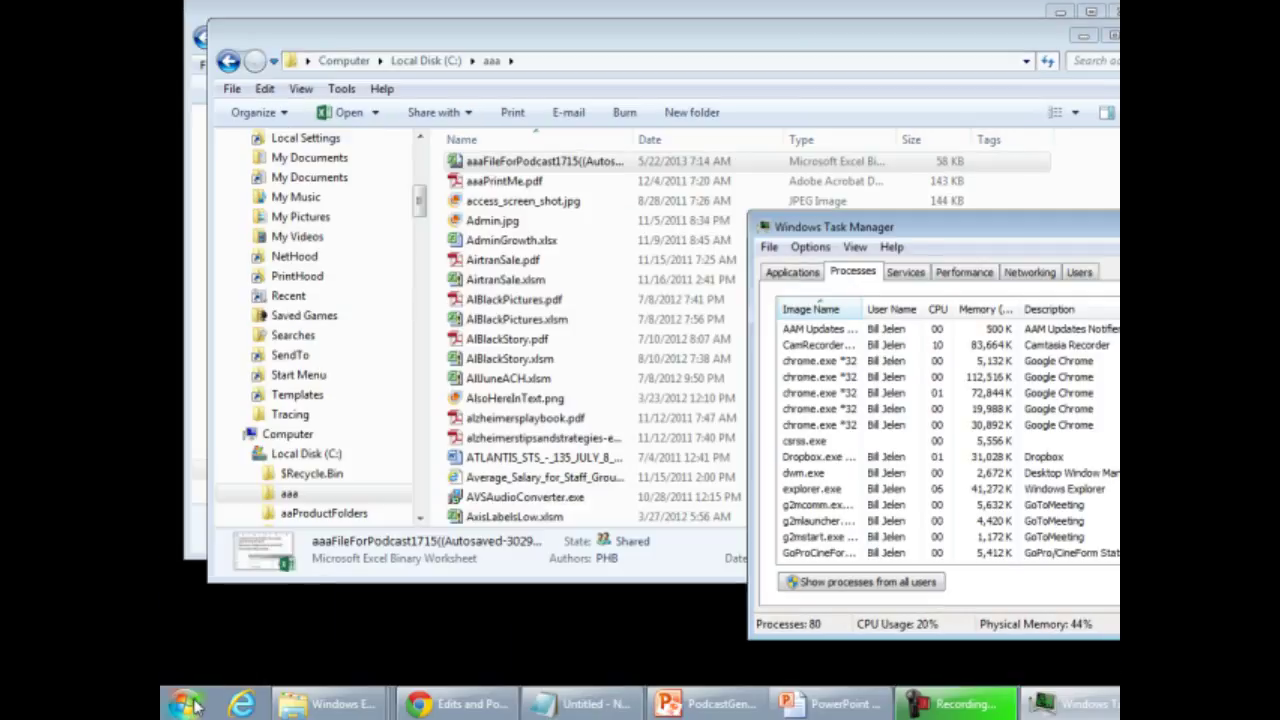
{"action": "left_click", "coordinate": [185, 704]}
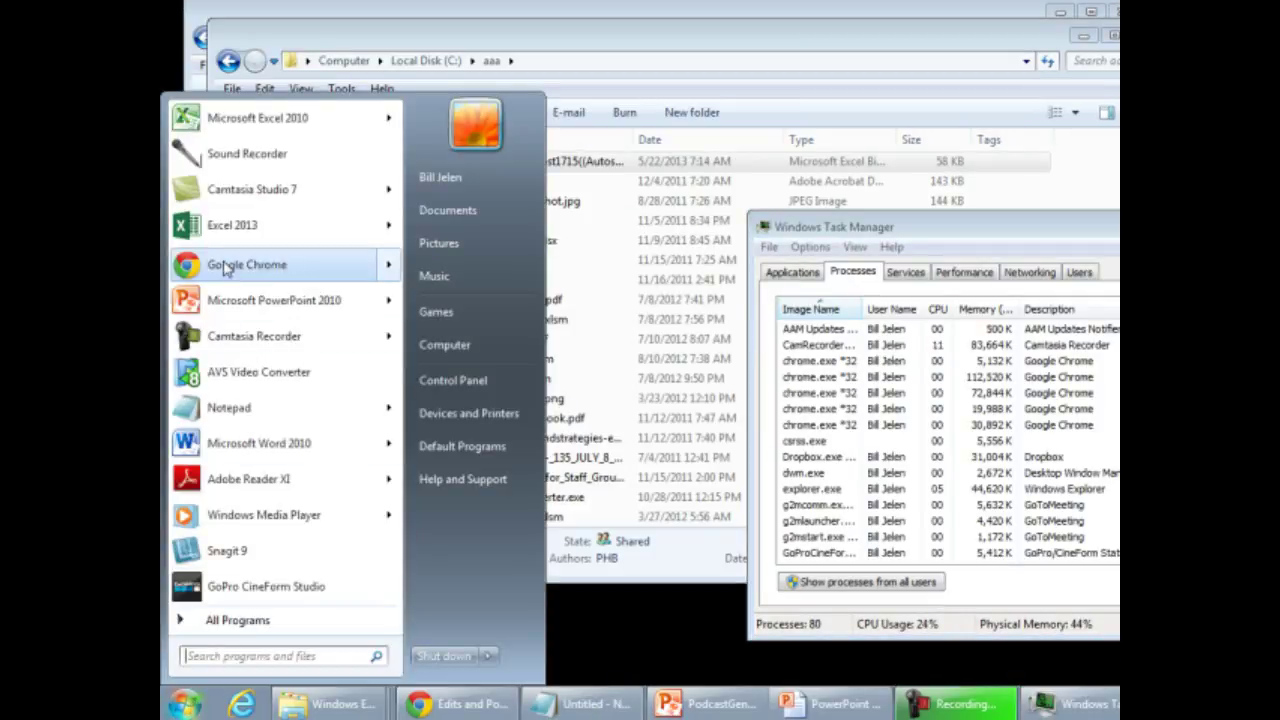
{"action": "left_click", "coordinate": [244, 125]}
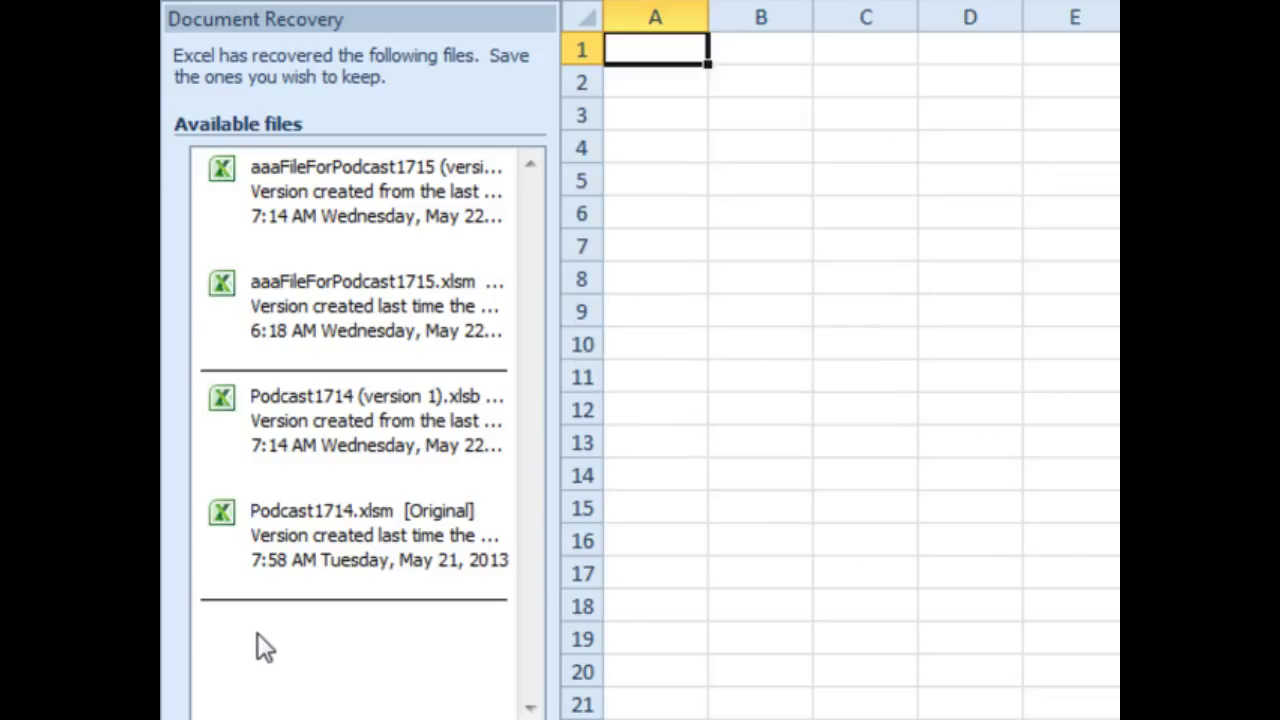
{"action": "mouse_move", "coordinate": [352, 310]}
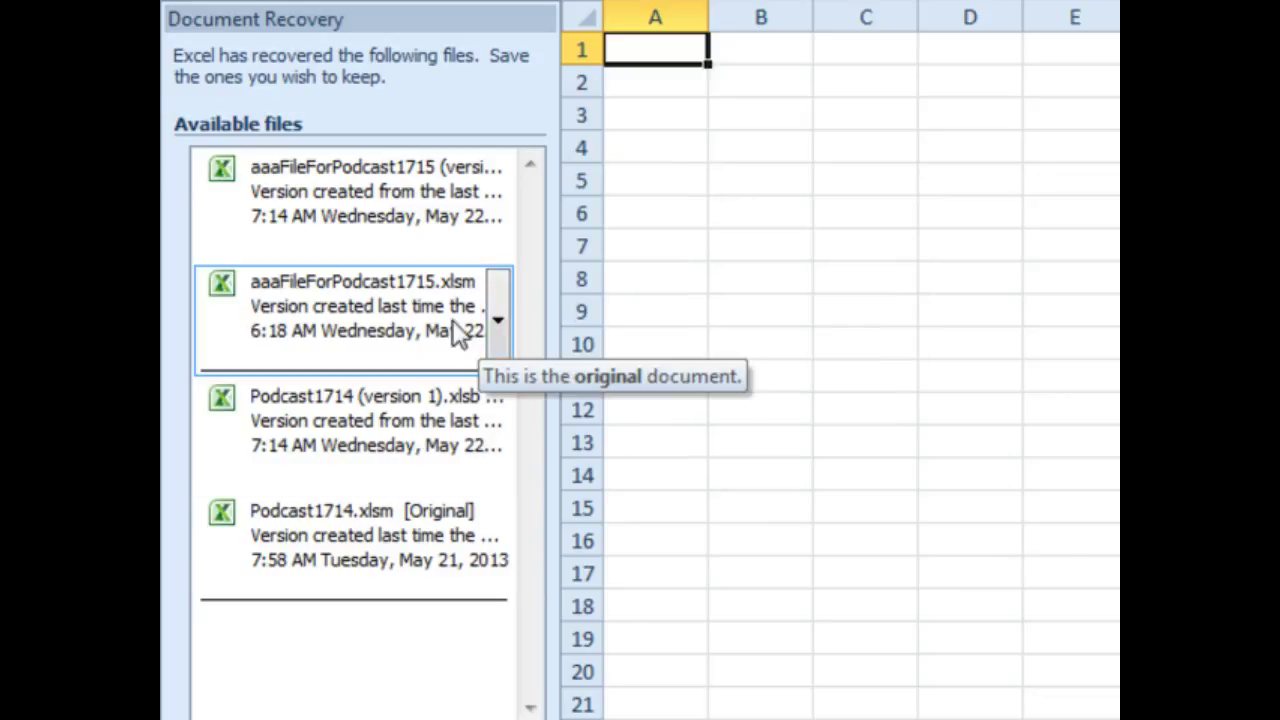
Step: Open the original 6:18 AM version of aaaFileForPodcast1715.xlsm from Document Recovery
{"action": "left_click", "coordinate": [400, 335]}
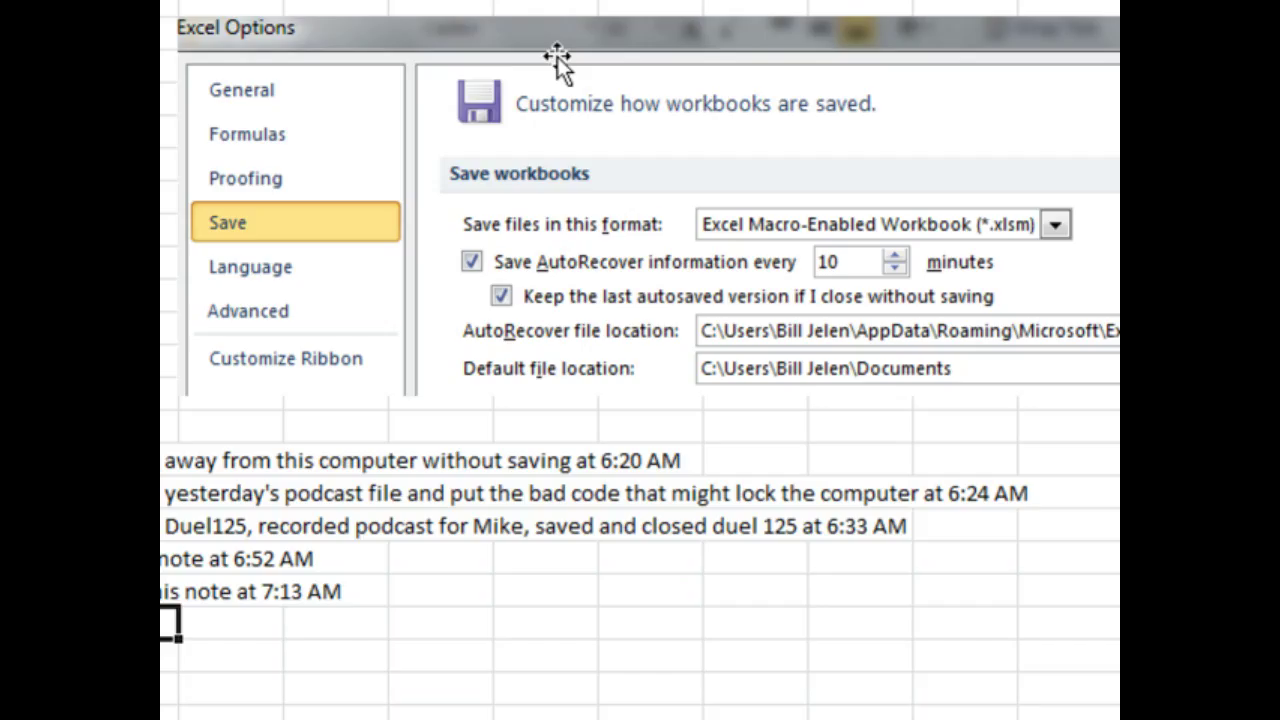